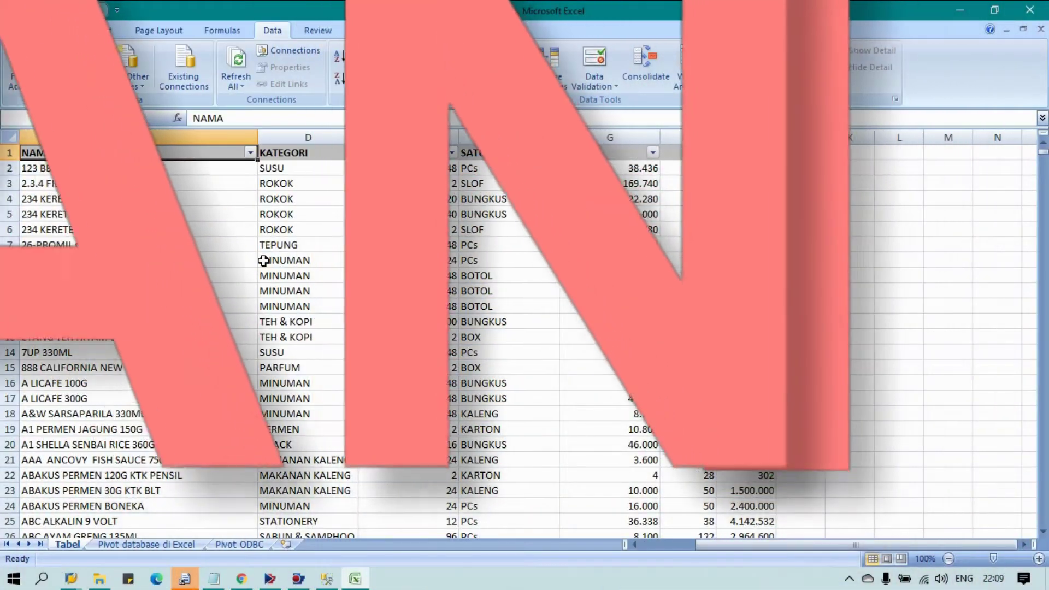
- Point out KATEGORI and NAMA values in the BARANG data, then go to the 'Pivot database di Excel' sheet
left_click(260, 259)
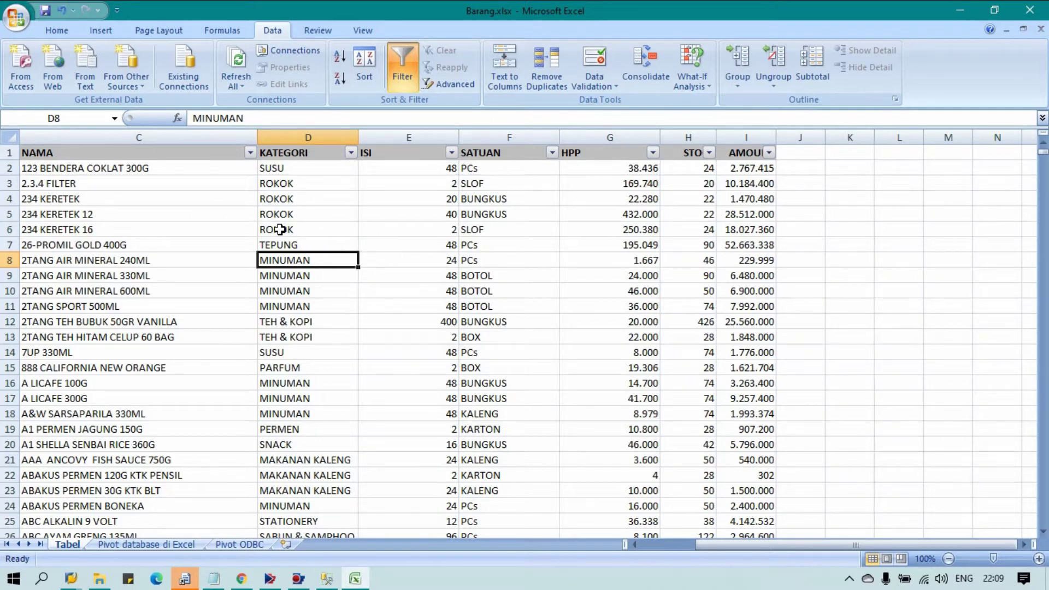
left_click(207, 192)
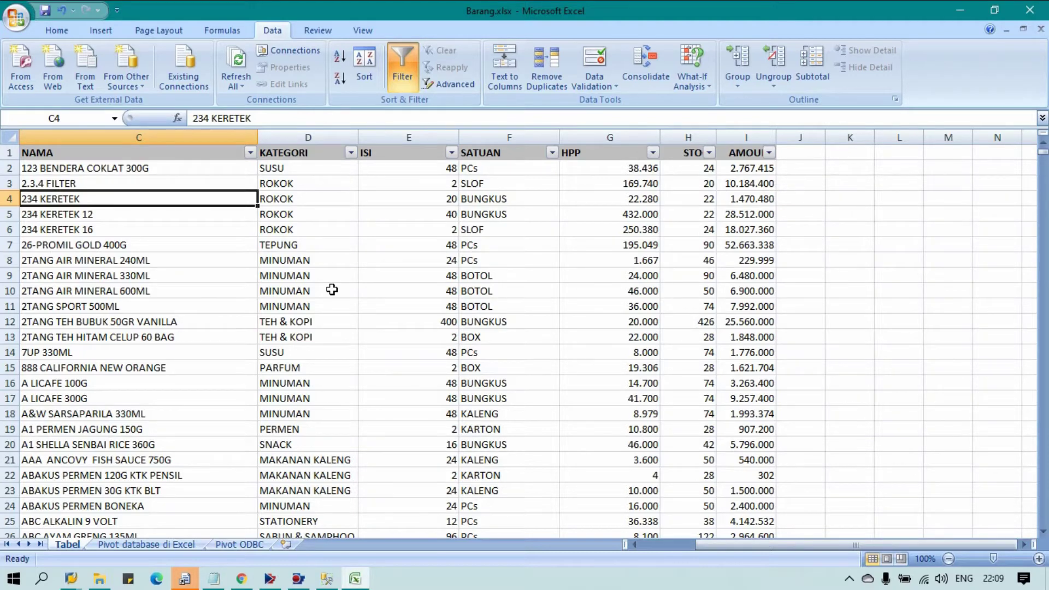
left_click(148, 543)
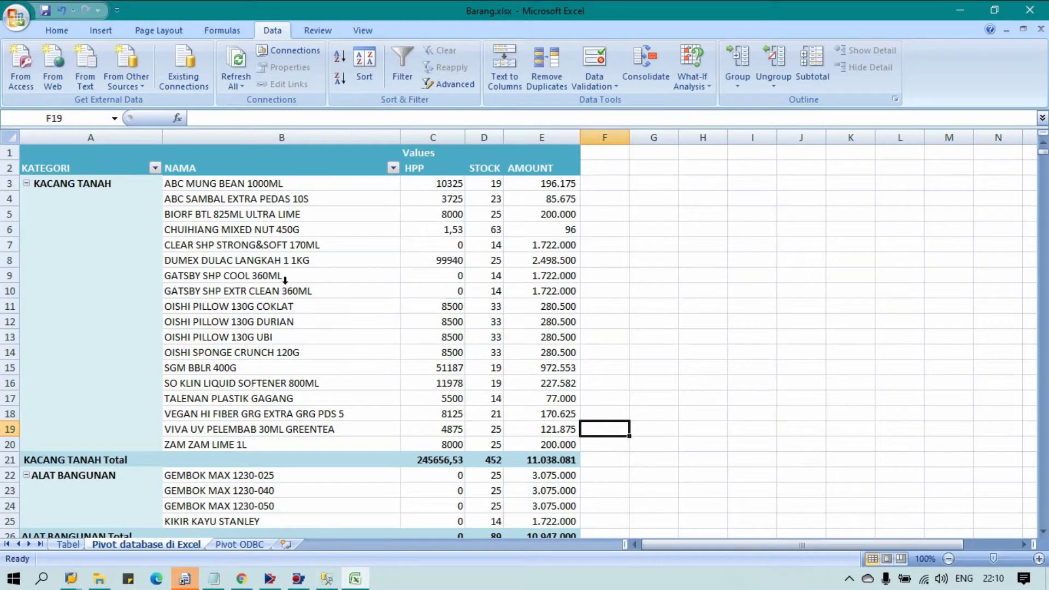
- Review the existing pivot's item names with its Field List shown, then move to the 'Pivot ODBC' sheet
left_click(328, 264)
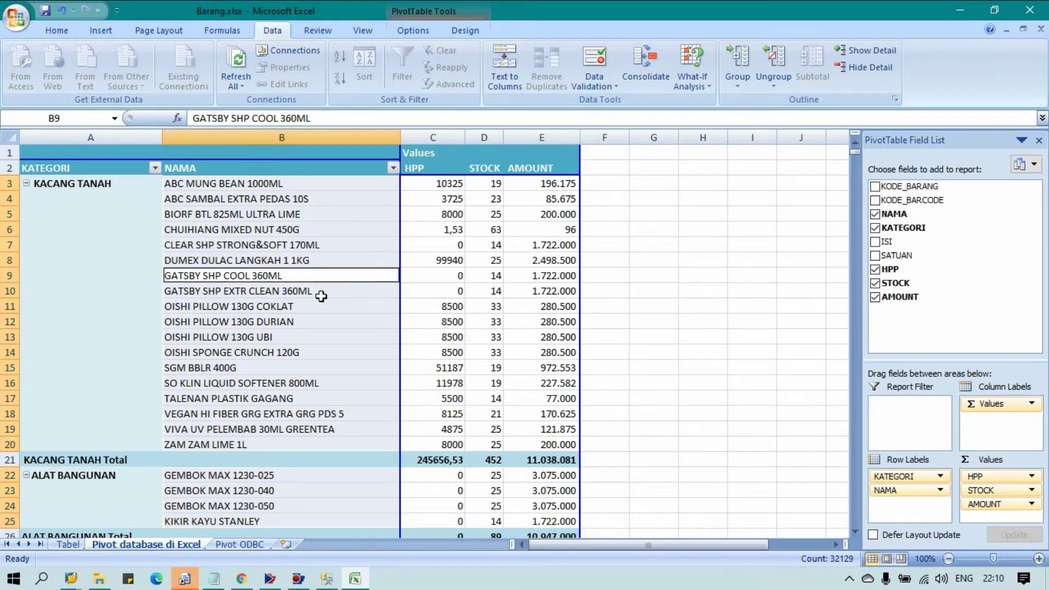
left_click(306, 322)
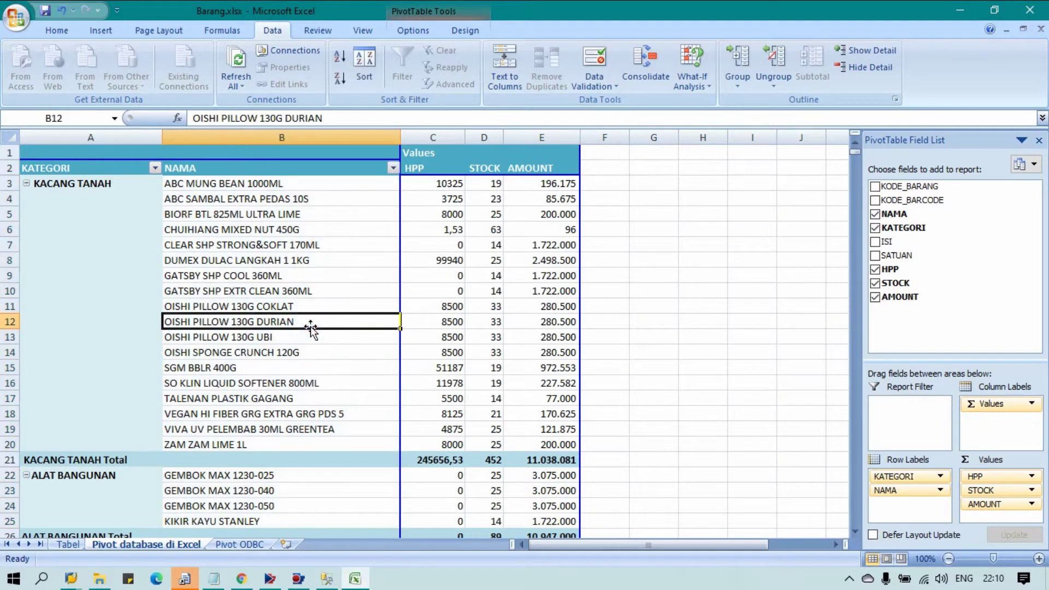
left_click(316, 236)
left_click(338, 228)
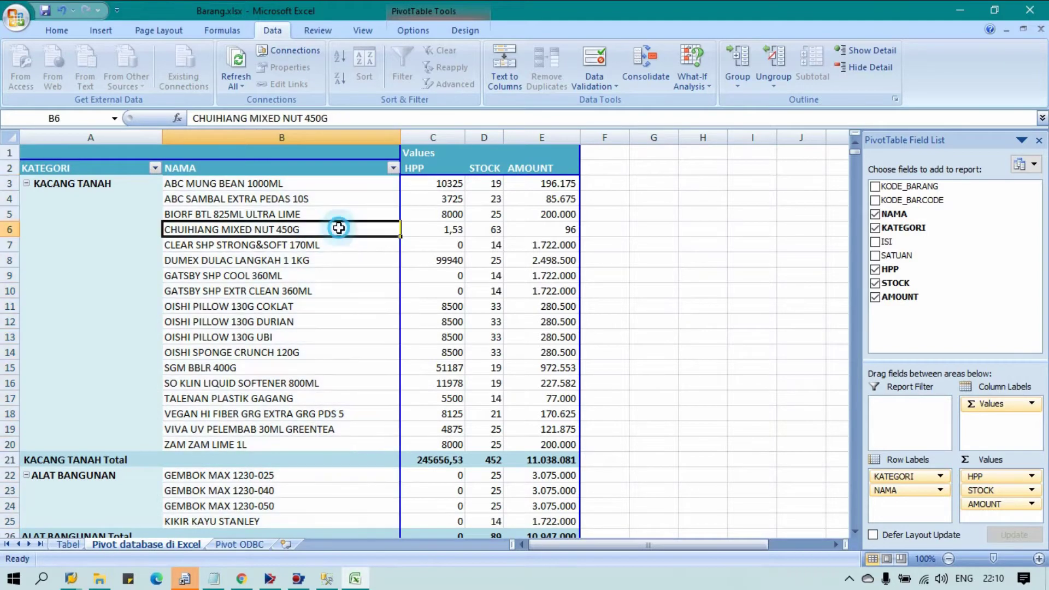
left_click(239, 544)
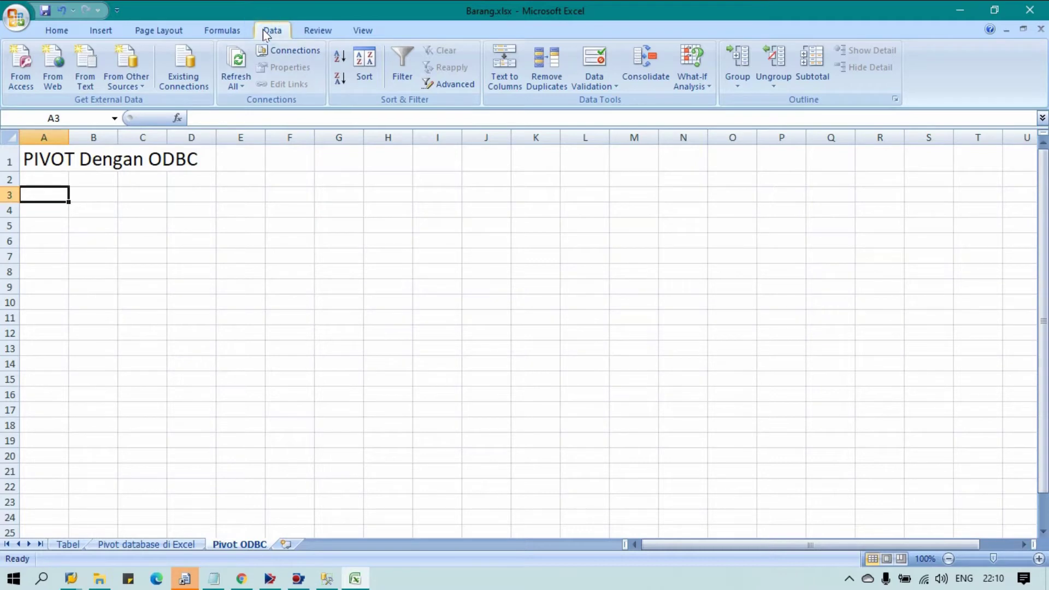
- Start a From Microsoft Query import from Other Sources and select the SQL ODBC data source
left_click(134, 79)
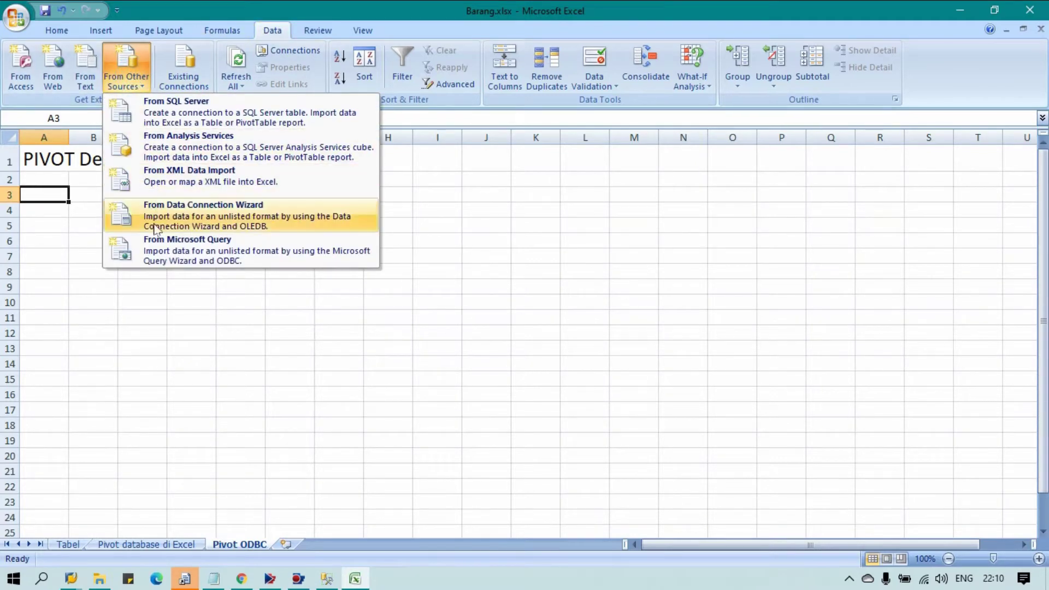
left_click(159, 253)
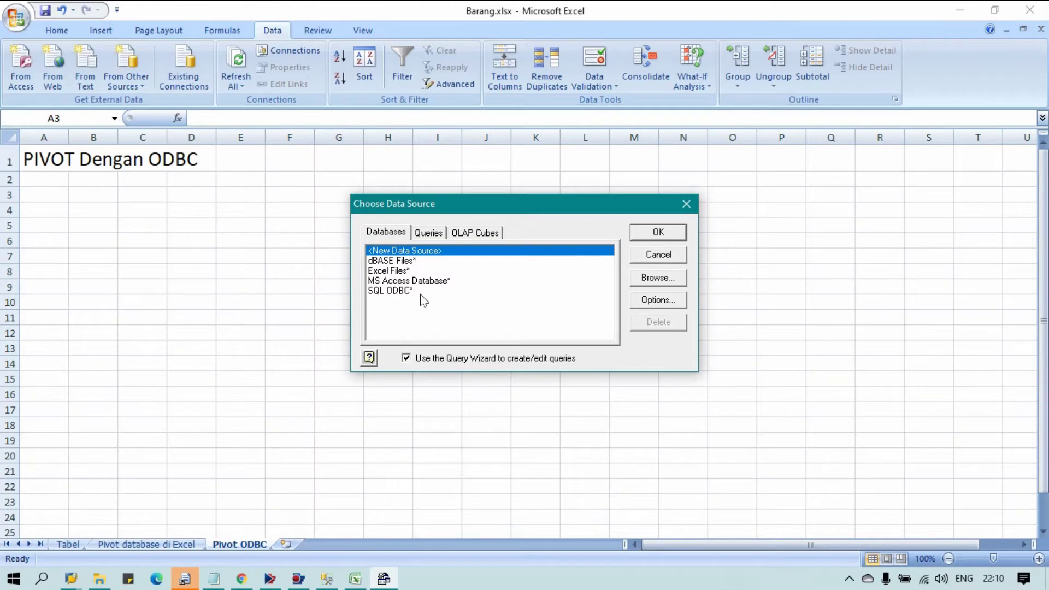
left_click(397, 293)
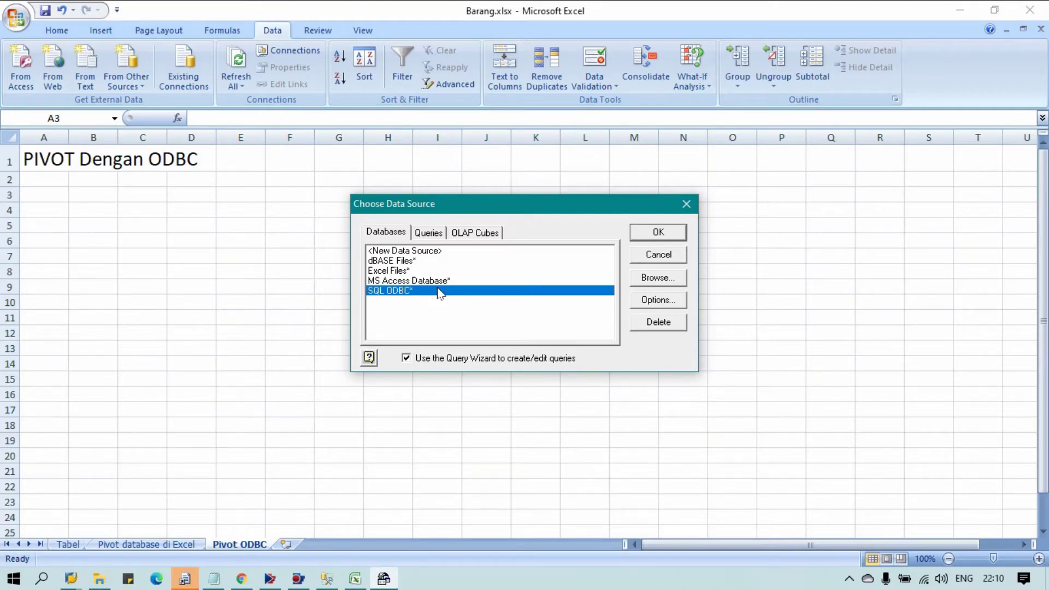
- Log in to the SQL ODBC server with the account password and bring up Microsoft Query's wizard
left_click(671, 232)
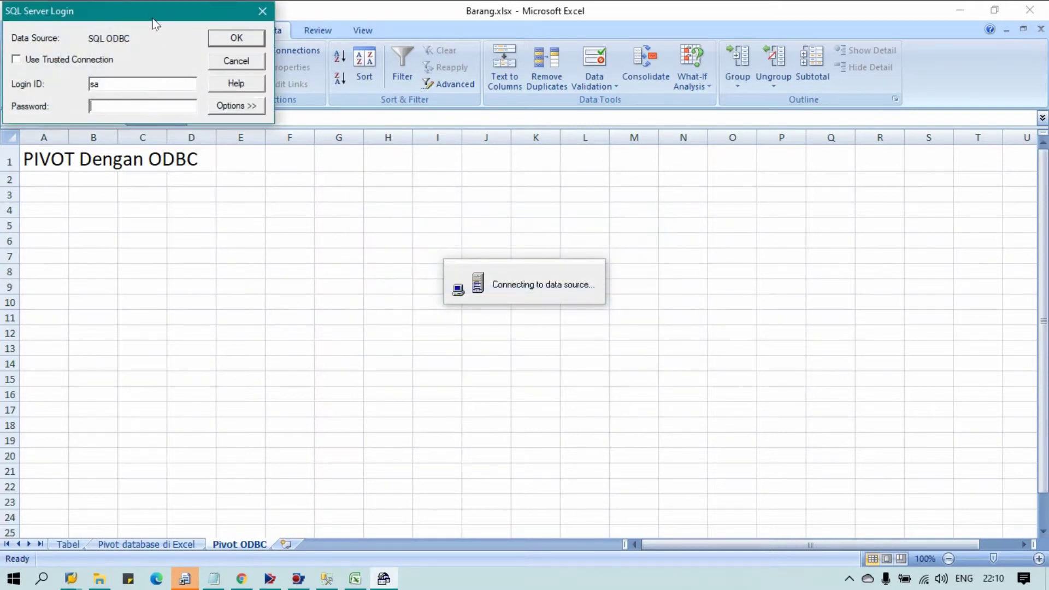
left_click_drag(151, 16, 302, 302)
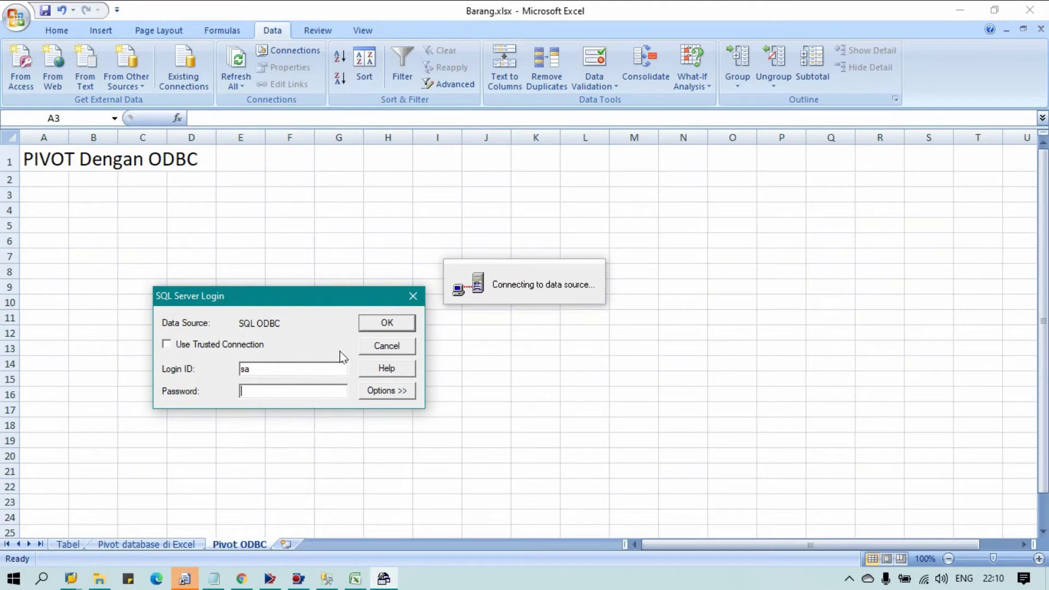
key("ctrl+v")
left_click(386, 323)
mouse_move(384, 579)
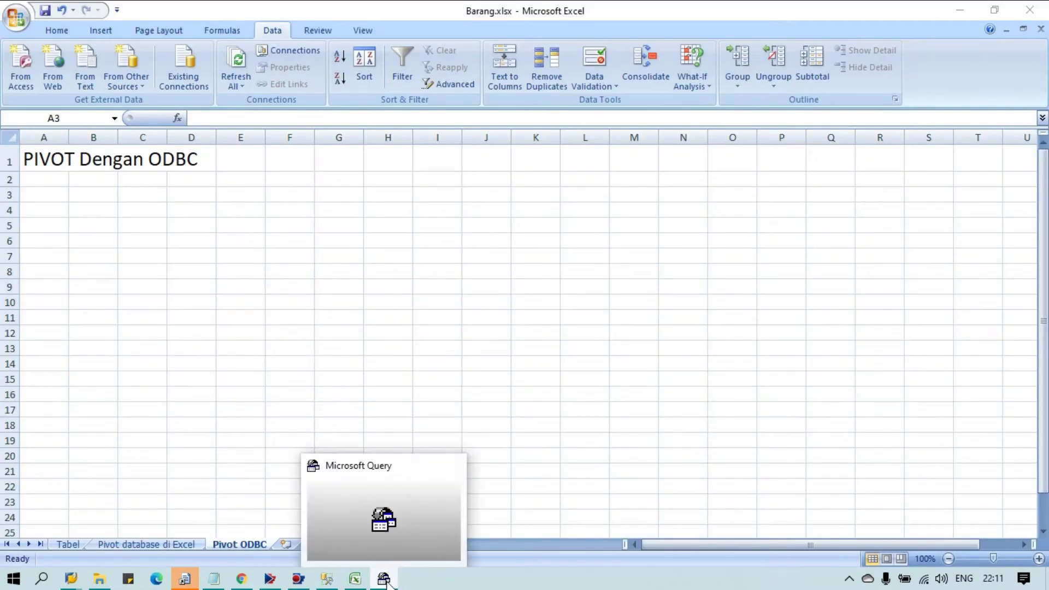
left_click(384, 580)
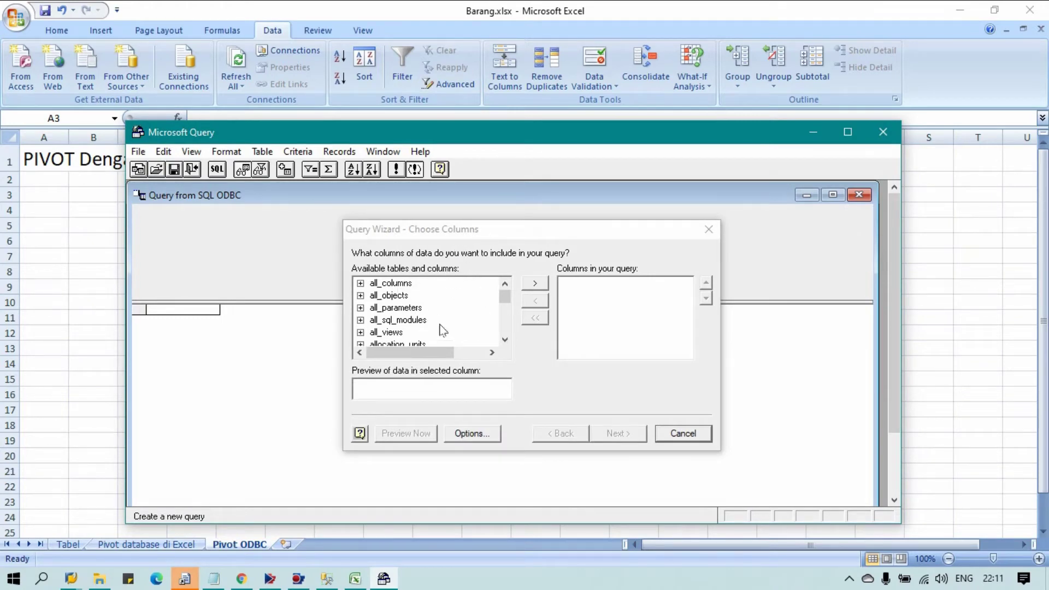
- Find the BARANG table in the Query Wizard and add all its columns to the query
left_click(504, 339)
left_click(504, 339)
left_click(504, 340)
left_click(504, 340)
left_click(503, 340)
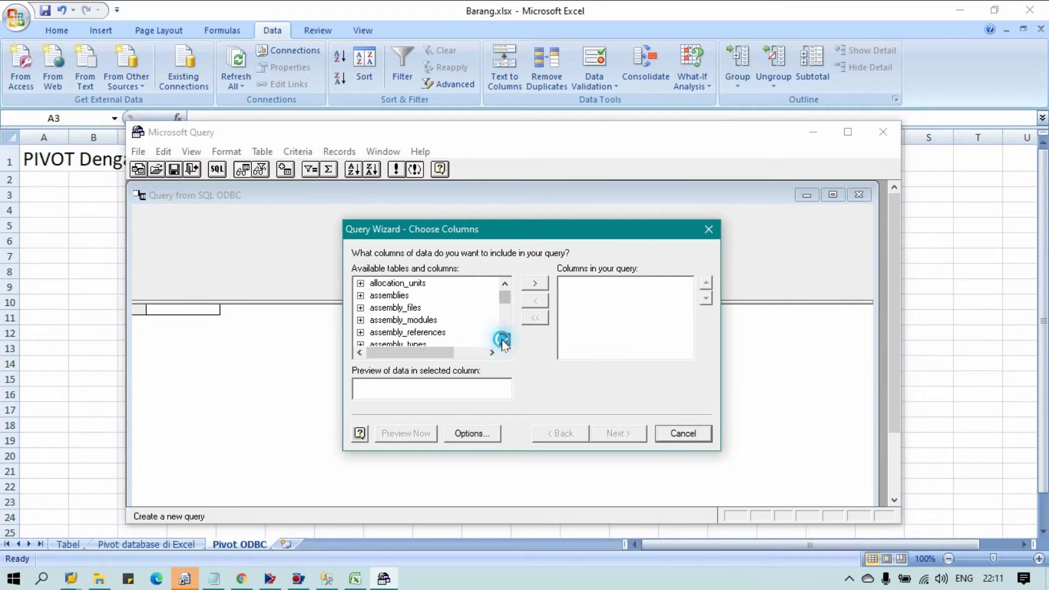
left_click(504, 340)
left_click(504, 340)
left_click(504, 340)
left_click(504, 340)
left_click(504, 340)
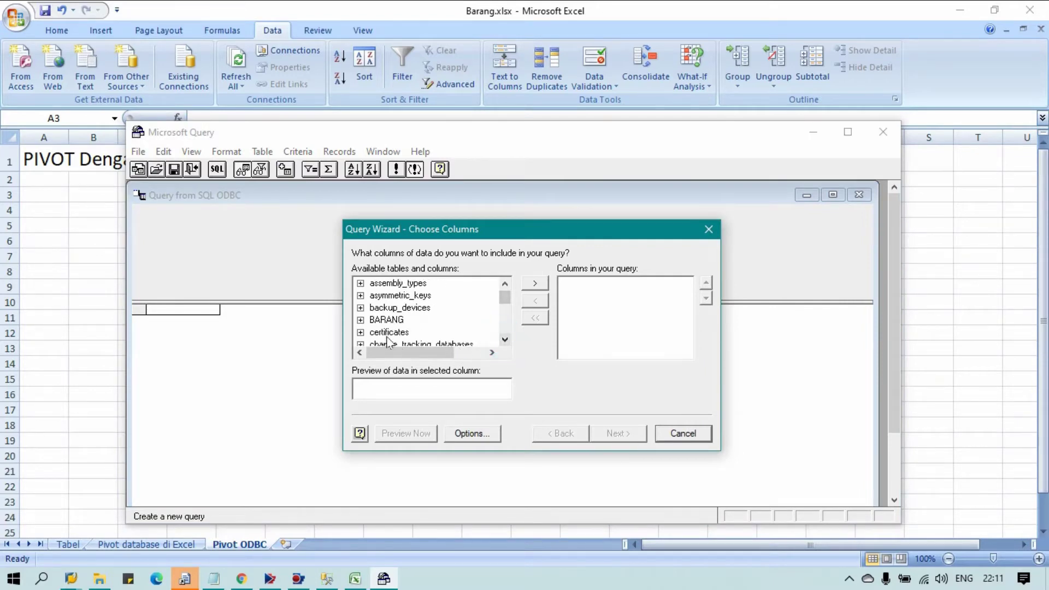
left_click(386, 321)
left_click(361, 321)
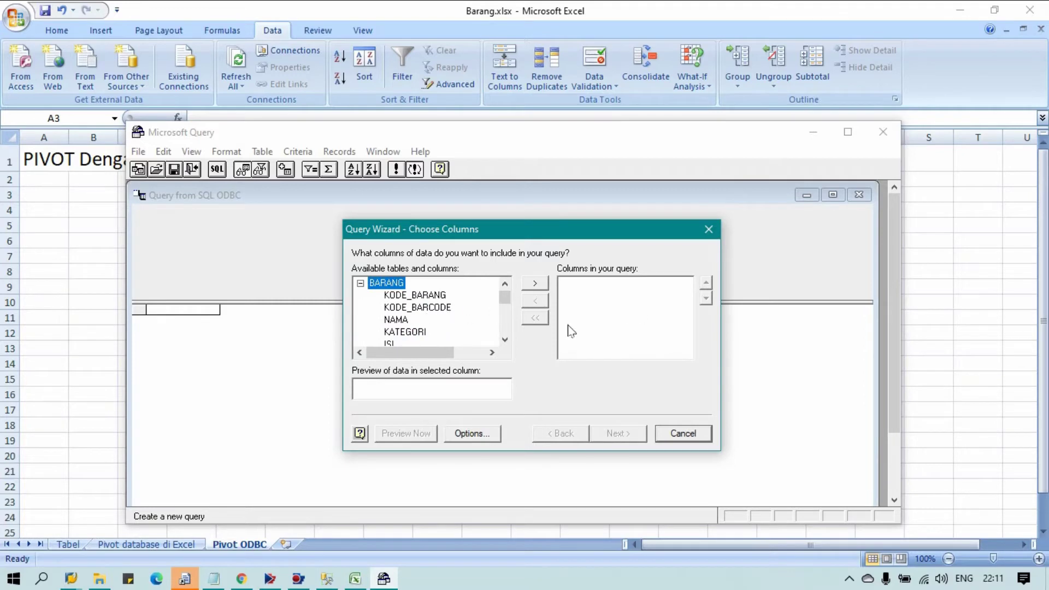
left_click(362, 283)
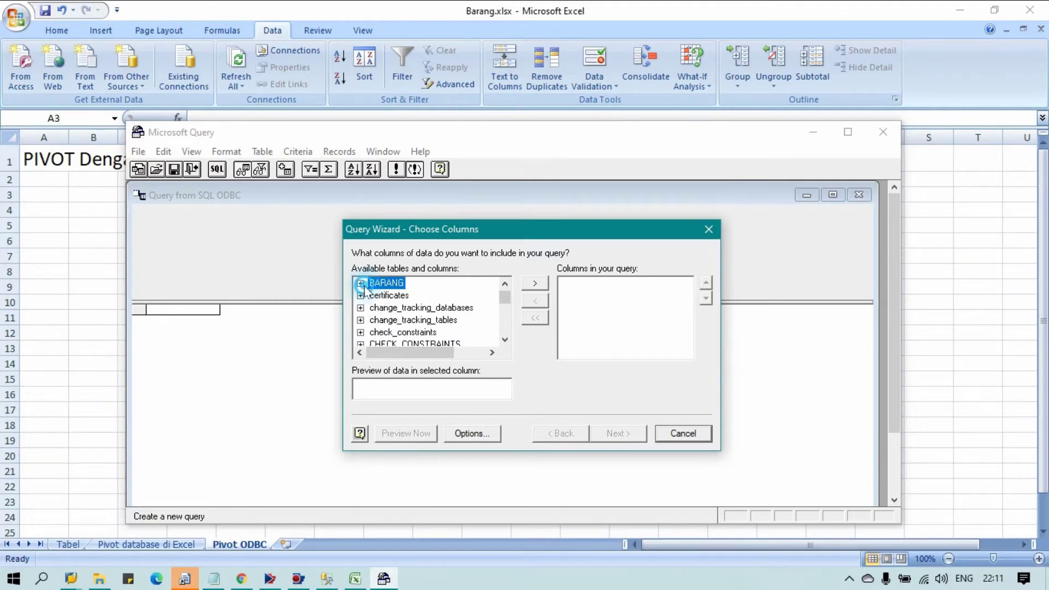
left_click(533, 290)
- Skip the filter and sort-order steps without setting anything, reaching the wizard's Finish step
left_click(624, 439)
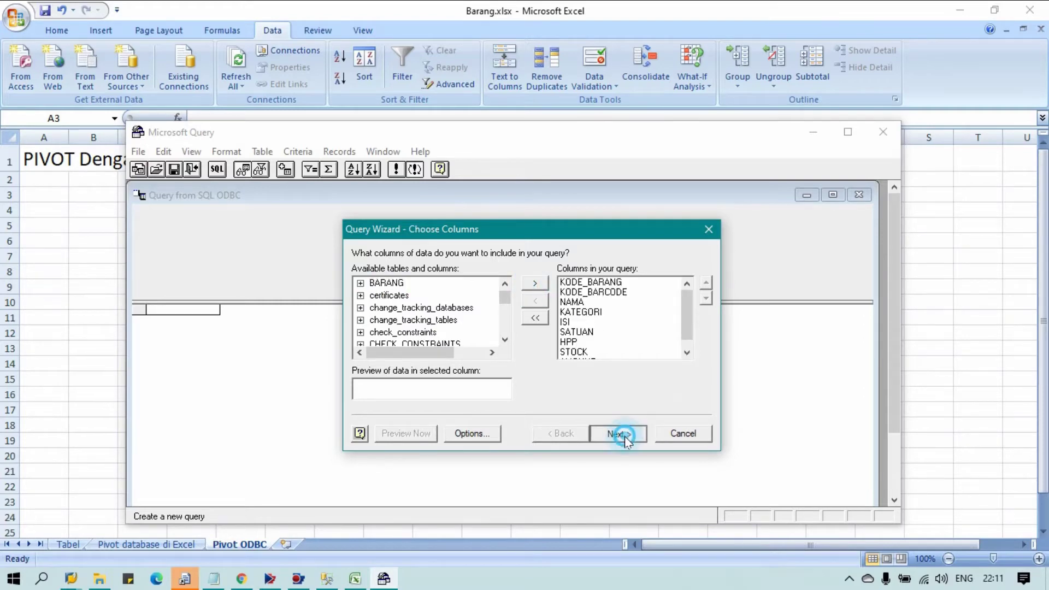
left_click(625, 438)
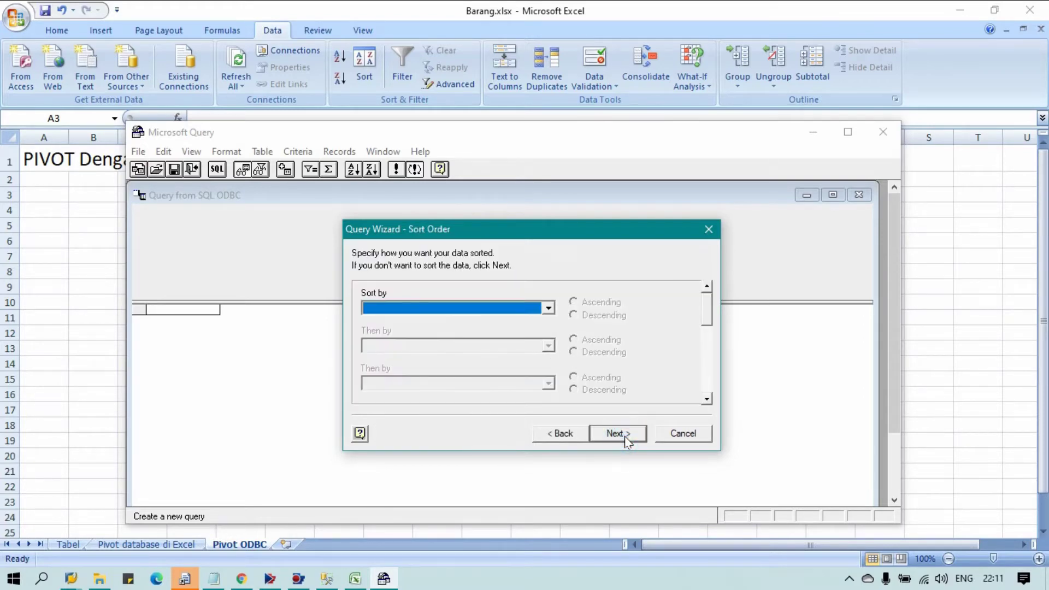
left_click(540, 308)
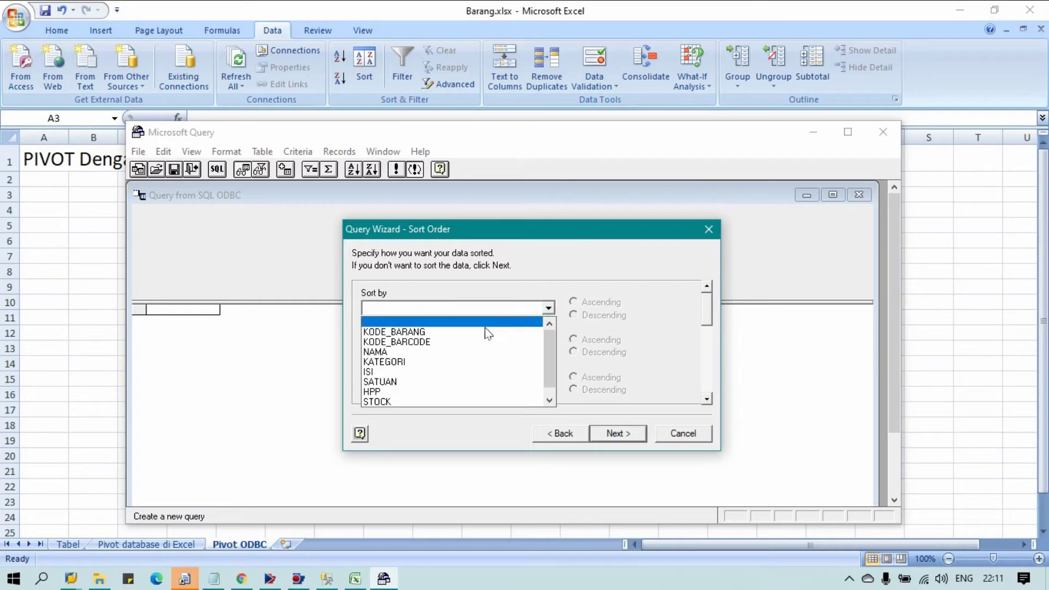
left_click(650, 265)
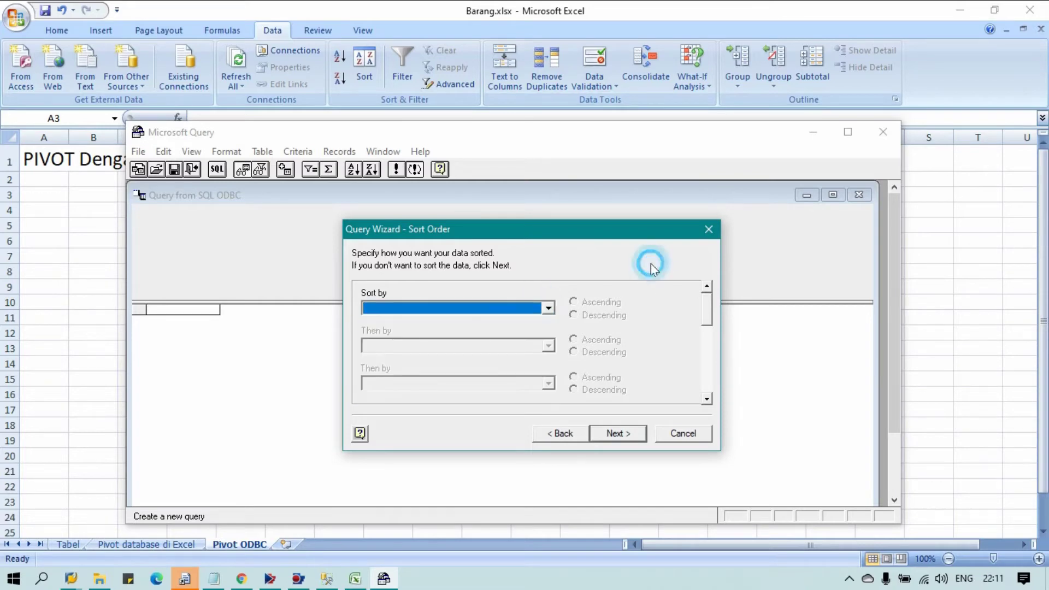
left_click(626, 436)
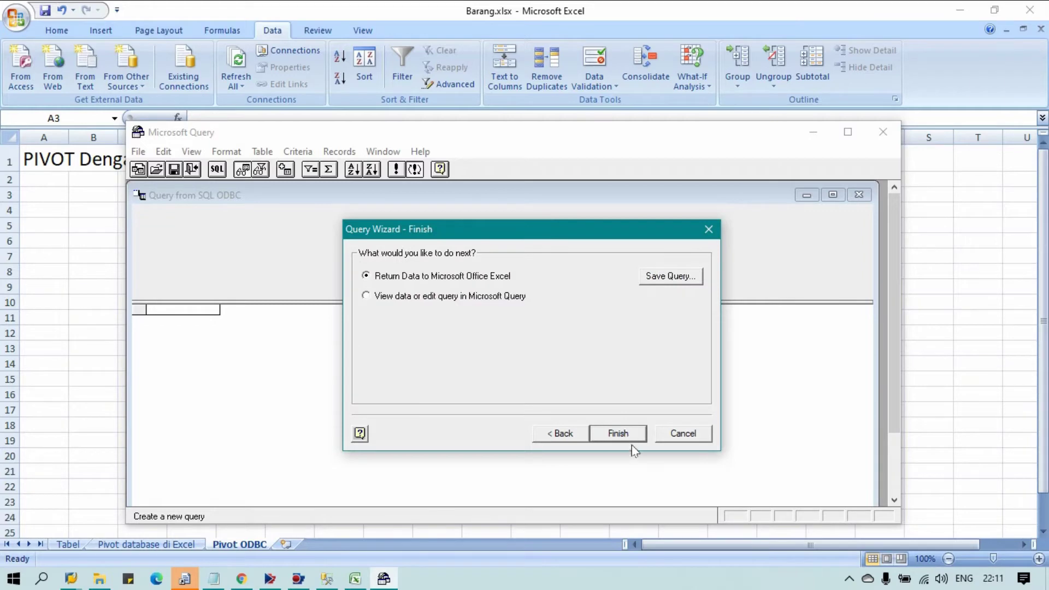
- Finish the query and import it as a PivotTable Report on the existing worksheet at $A$3
left_click(632, 435)
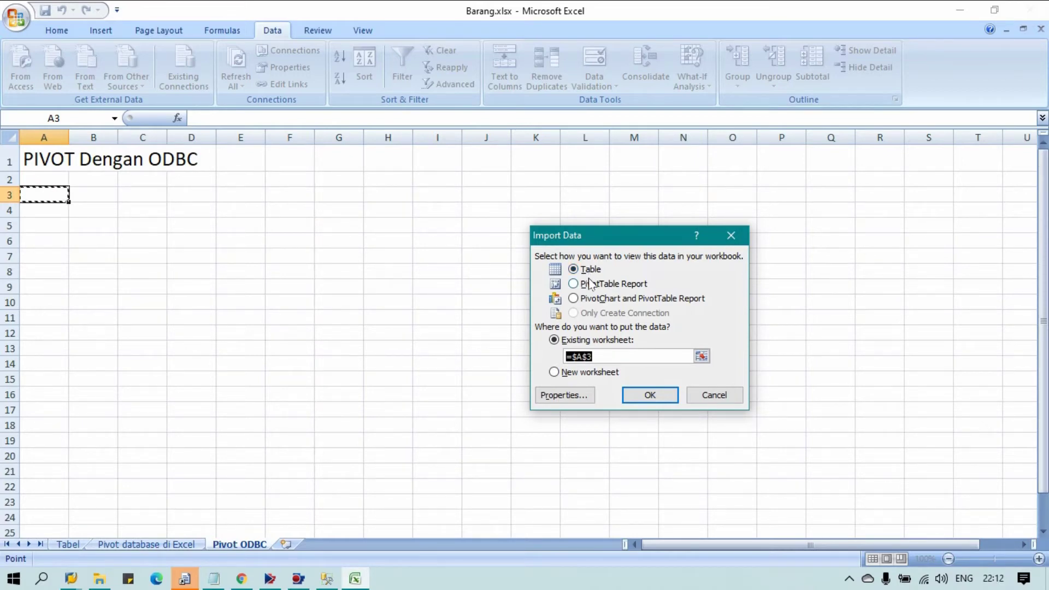
left_click(593, 288)
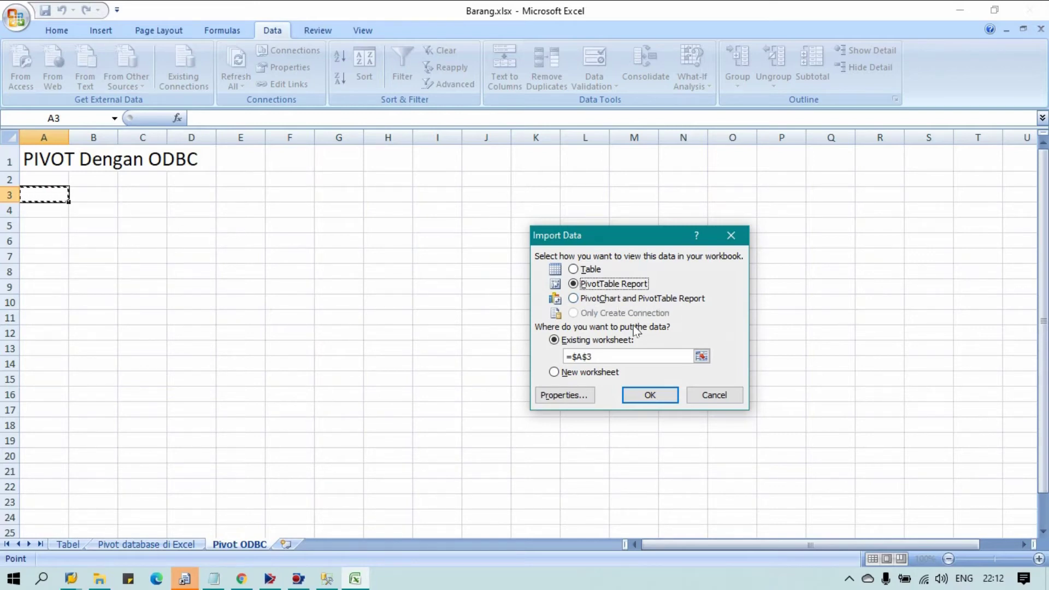
left_click(650, 395)
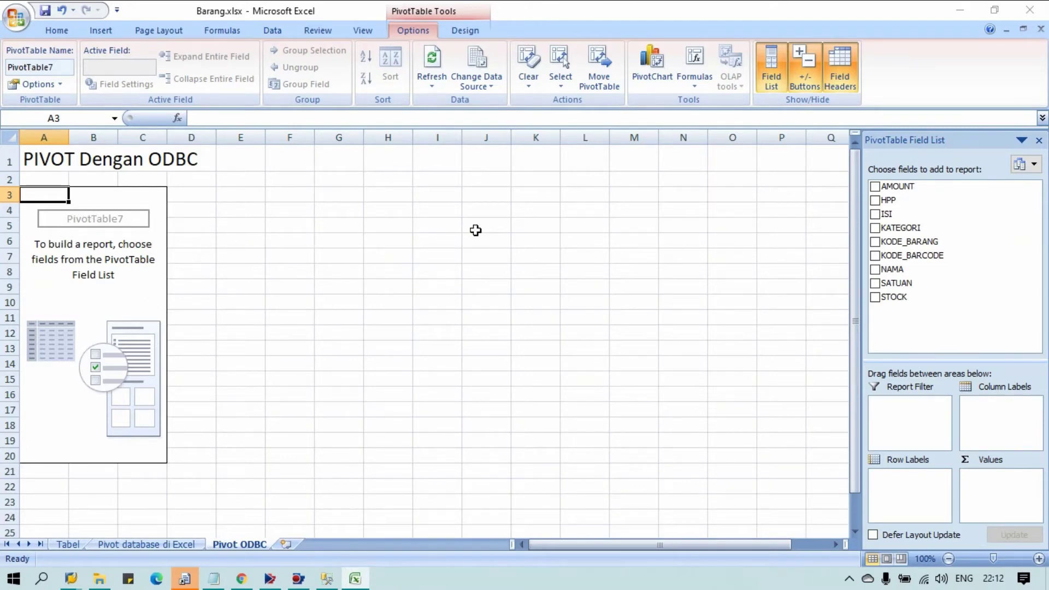
- Put KATEGORI then NAMA in Row Labels and add STOCK, HPP and AMOUNT as summed values
left_click(875, 228)
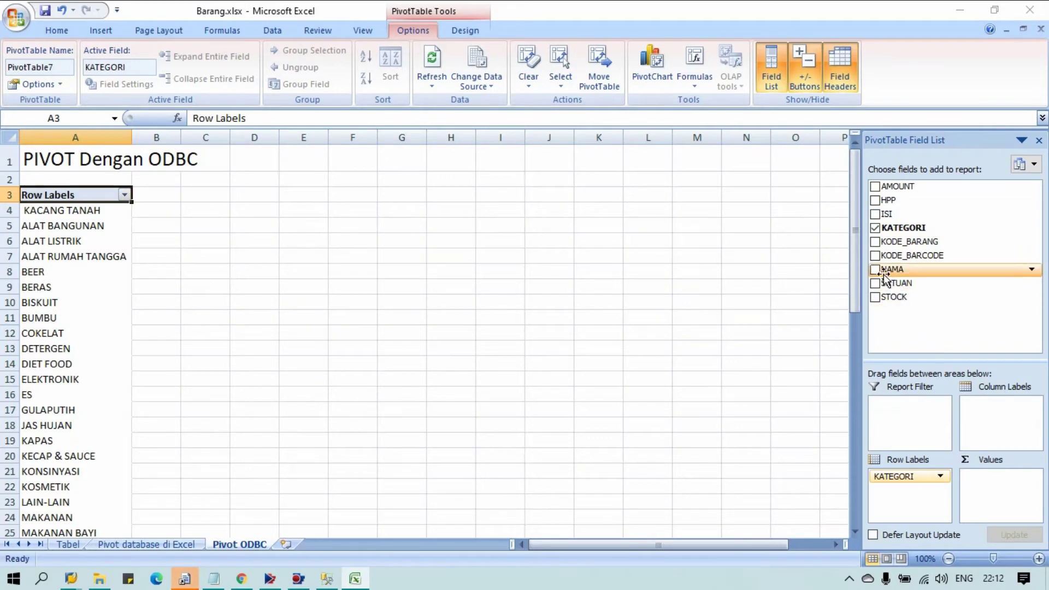
left_click_drag(891, 270, 901, 301)
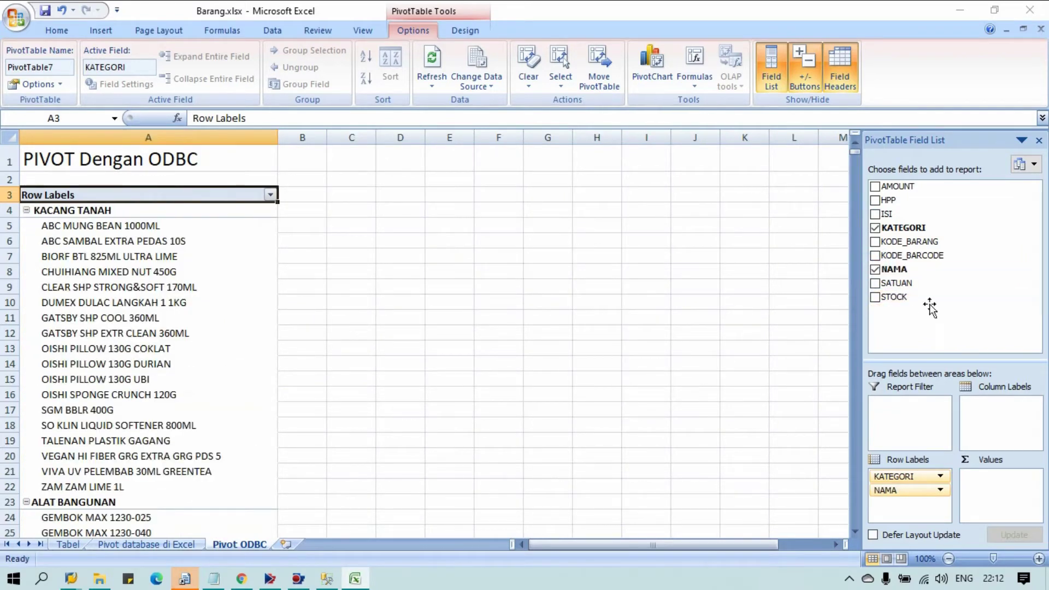
left_click(875, 298)
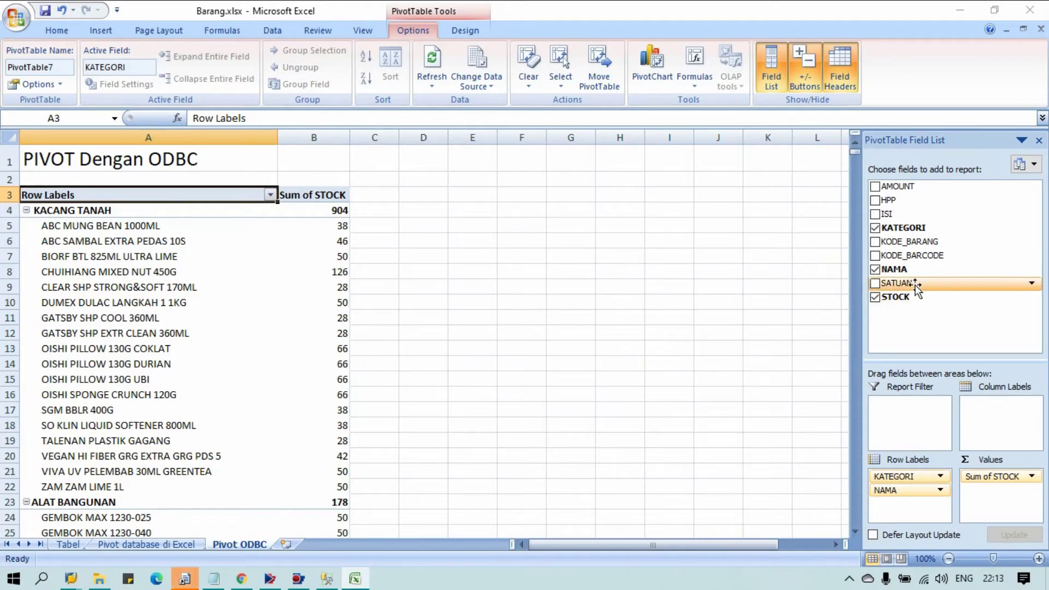
left_click(875, 201)
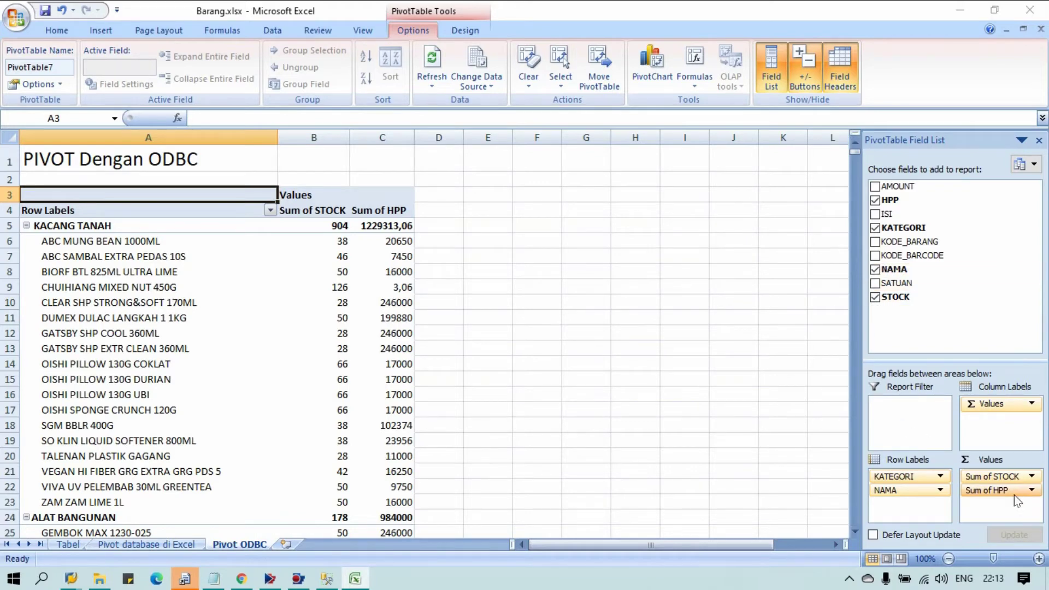
left_click(876, 187)
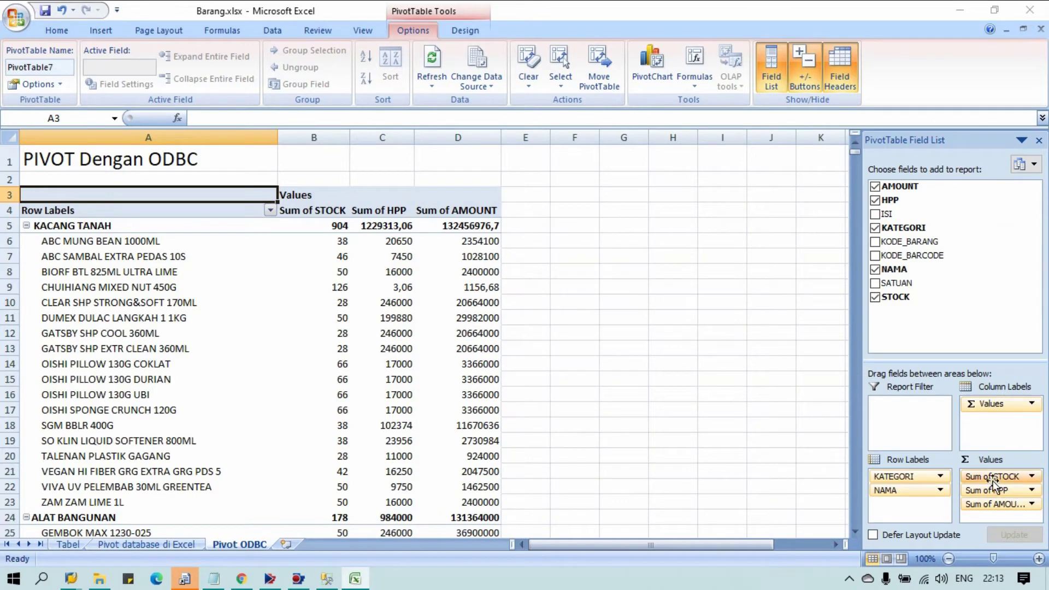
left_click(317, 209)
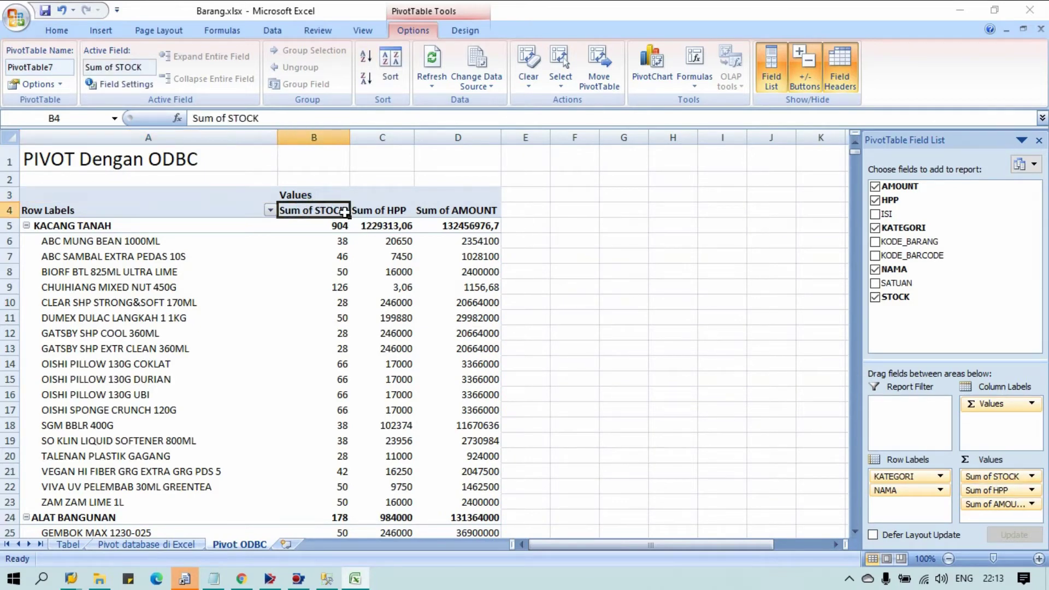
- Rename Sum of STOCK to 'STOCK' and format it as Number with 1000 Separator
left_click(991, 477)
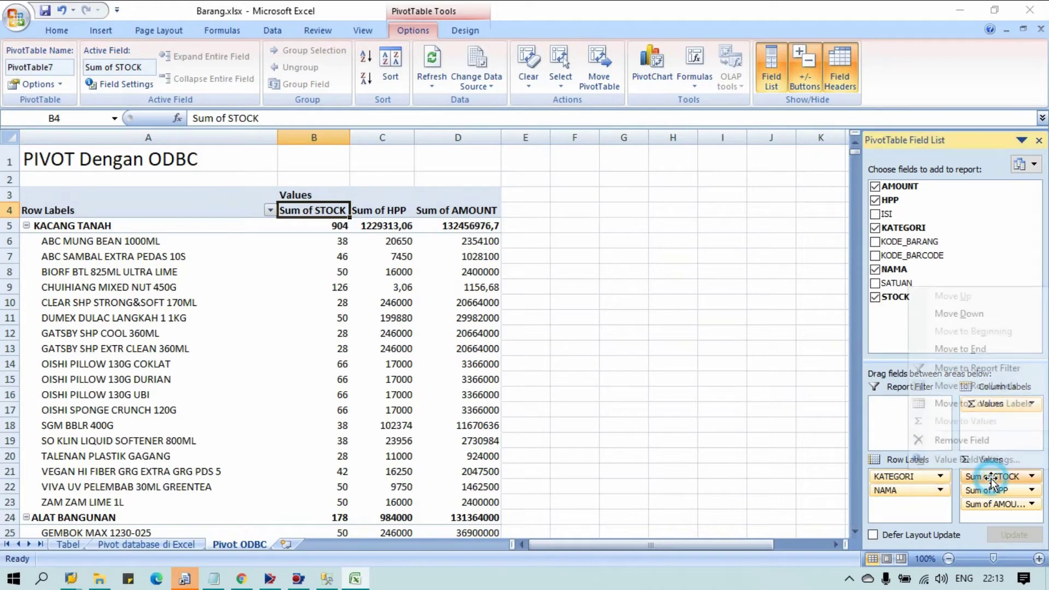
left_click(978, 459)
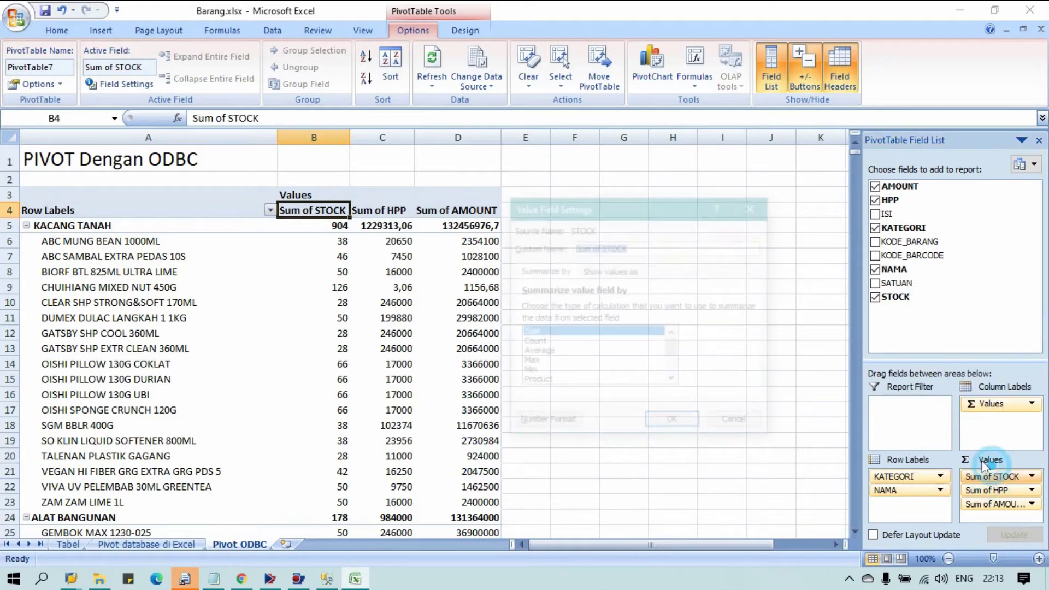
left_click(602, 249)
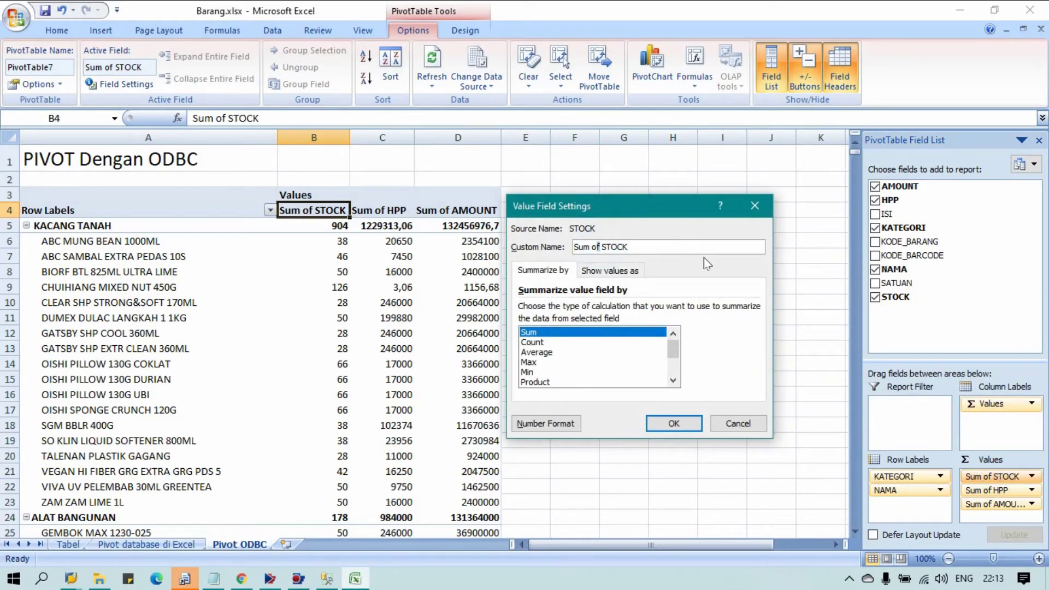
key("ctrl+shift+Left")
key("ctrl+shift+Left")
key("BackSpace")
key("Return")
key("Return")
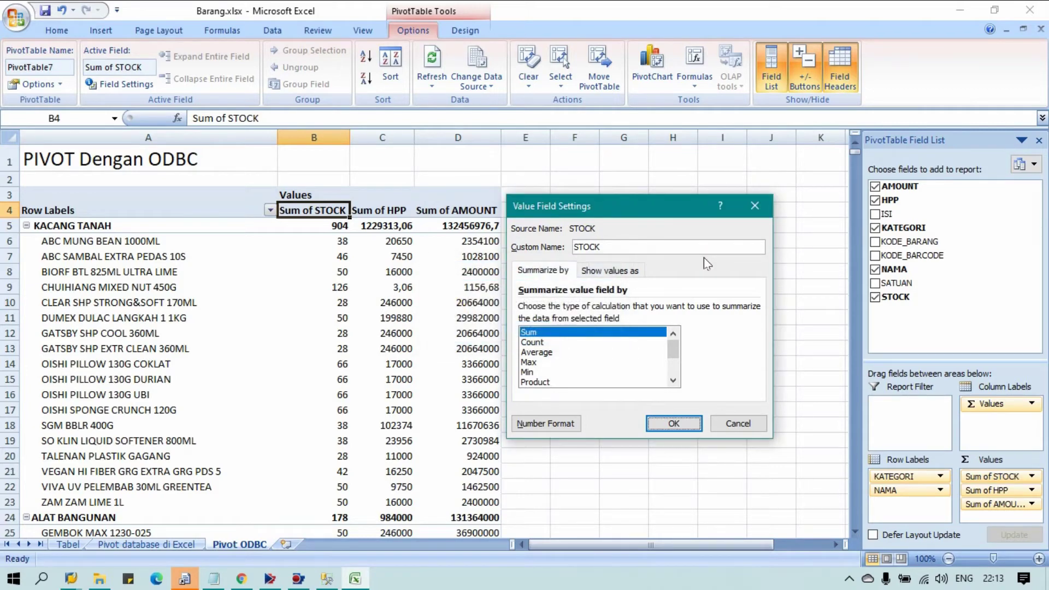
left_click(708, 250)
left_click(530, 425)
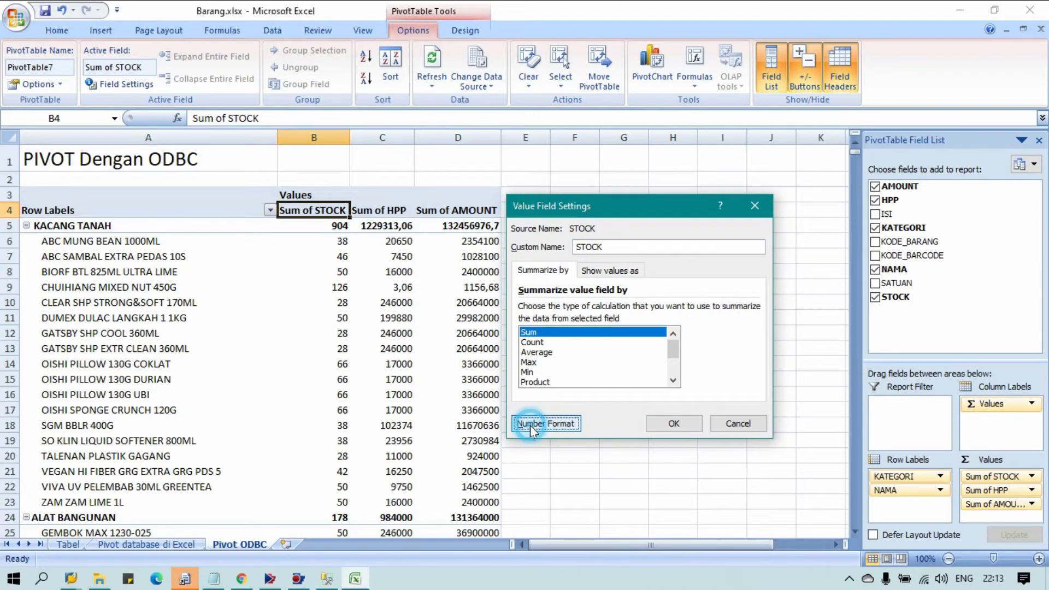
left_click(503, 220)
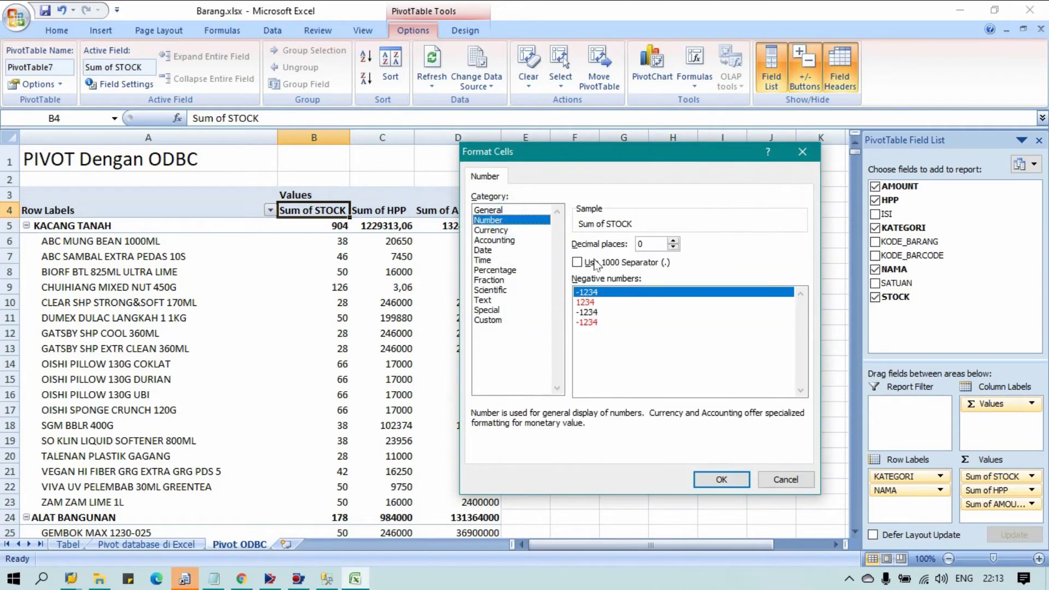
left_click(598, 262)
left_click(721, 477)
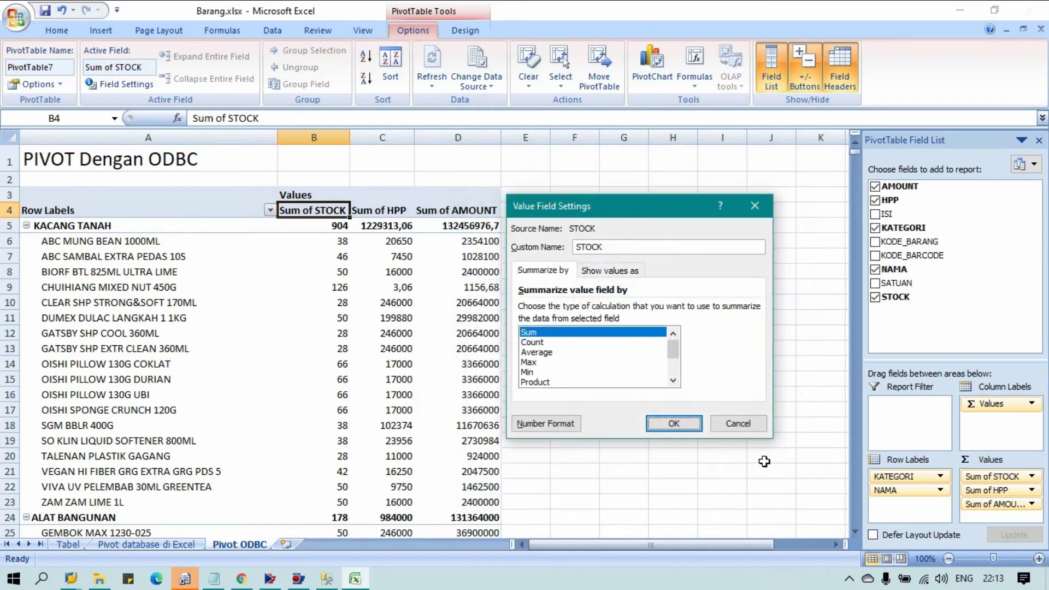
left_click(665, 418)
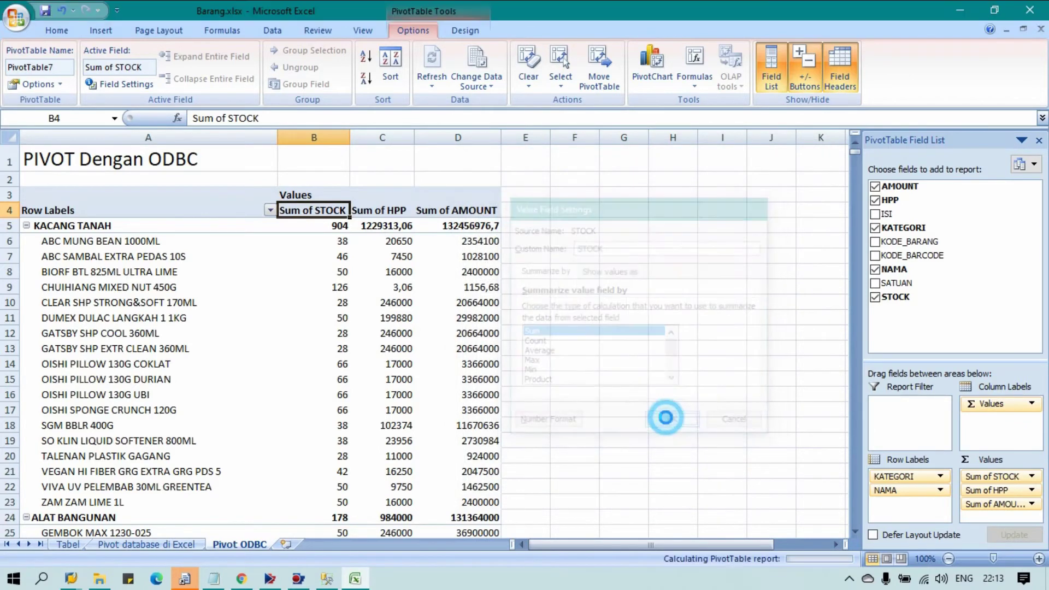
left_click(1011, 477)
- Rename Sum of HPP to 'HPP' and format it as Number with 1000 Separator
left_click(999, 473)
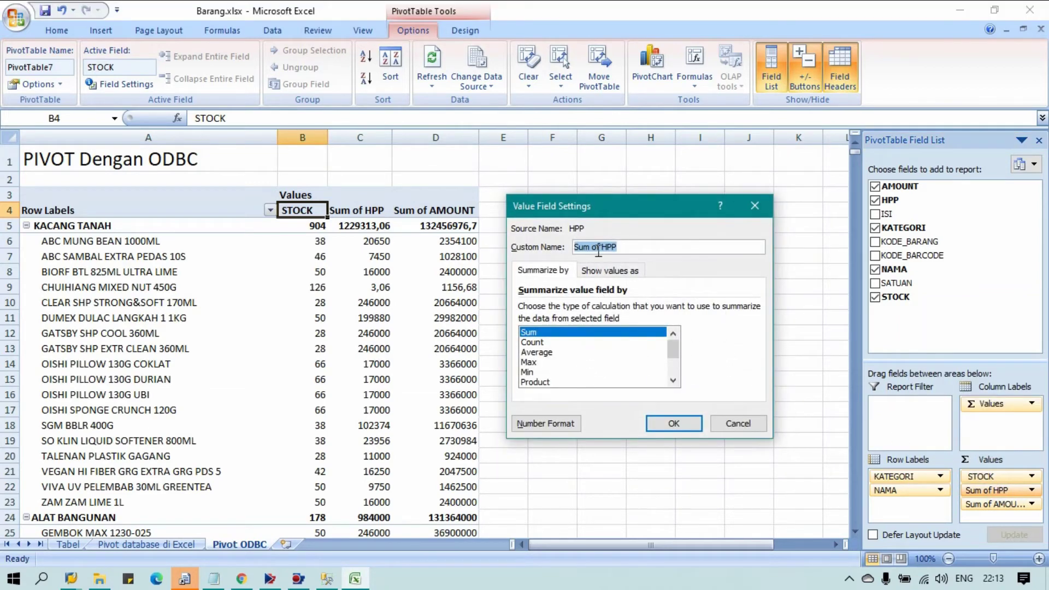
left_click_drag(601, 249, 410, 254)
key("BackSpace")
left_click(546, 424)
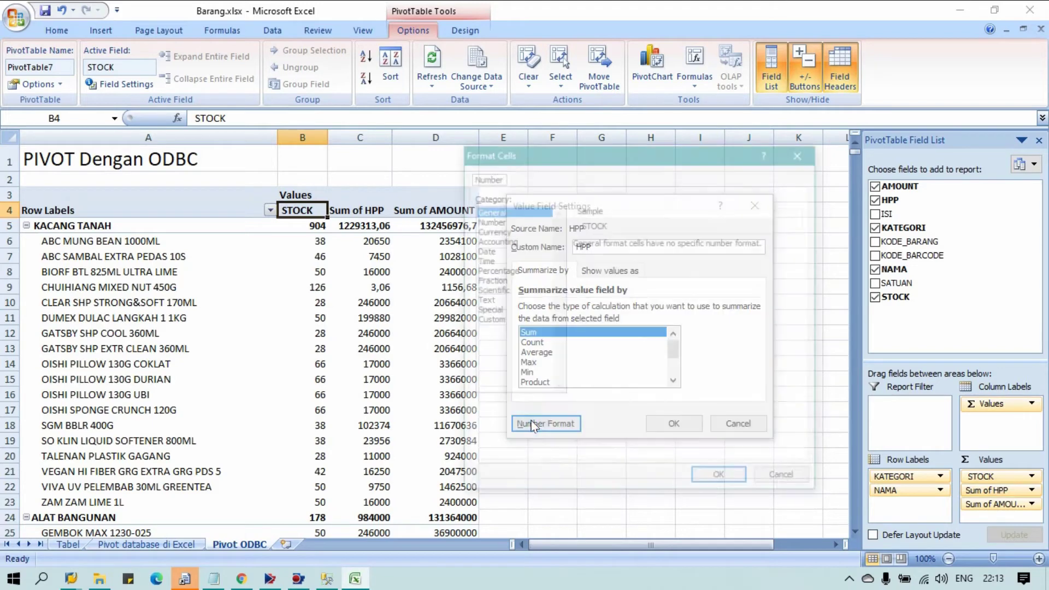
left_click(503, 220)
left_click(593, 262)
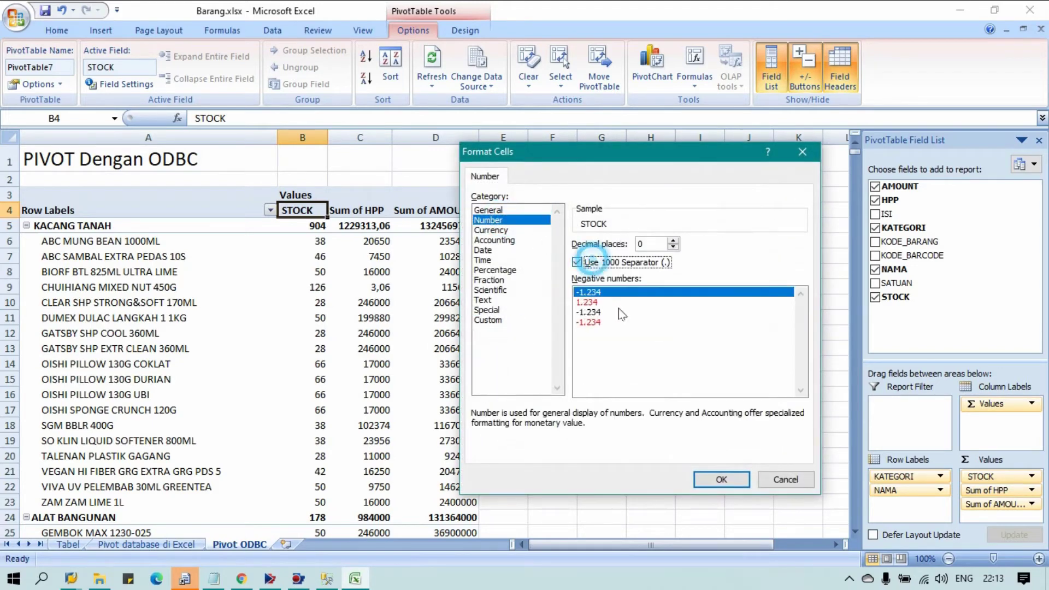
left_click(714, 470)
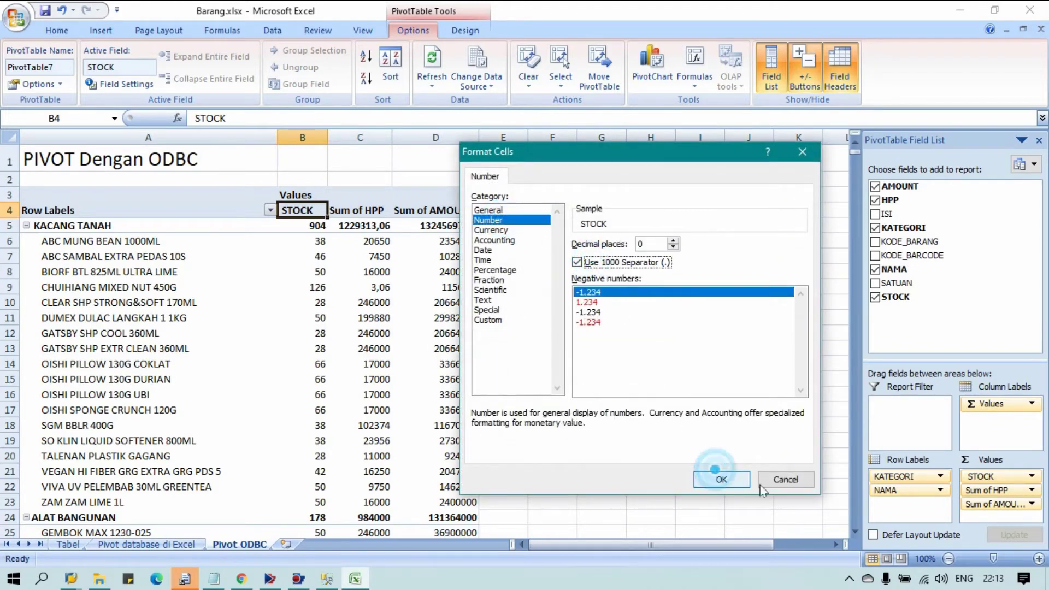
left_click(729, 481)
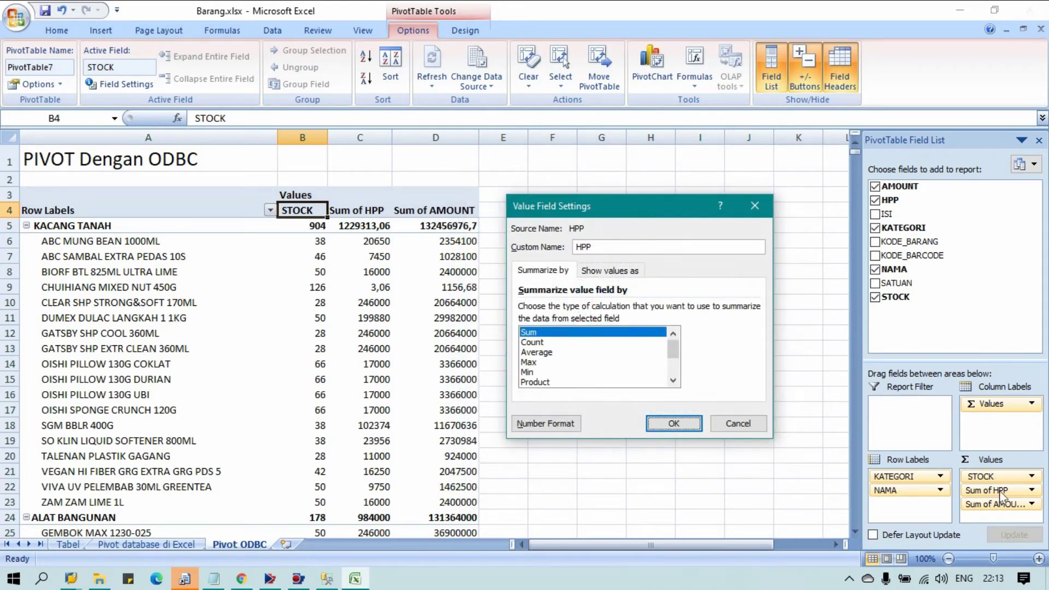
left_click(674, 423)
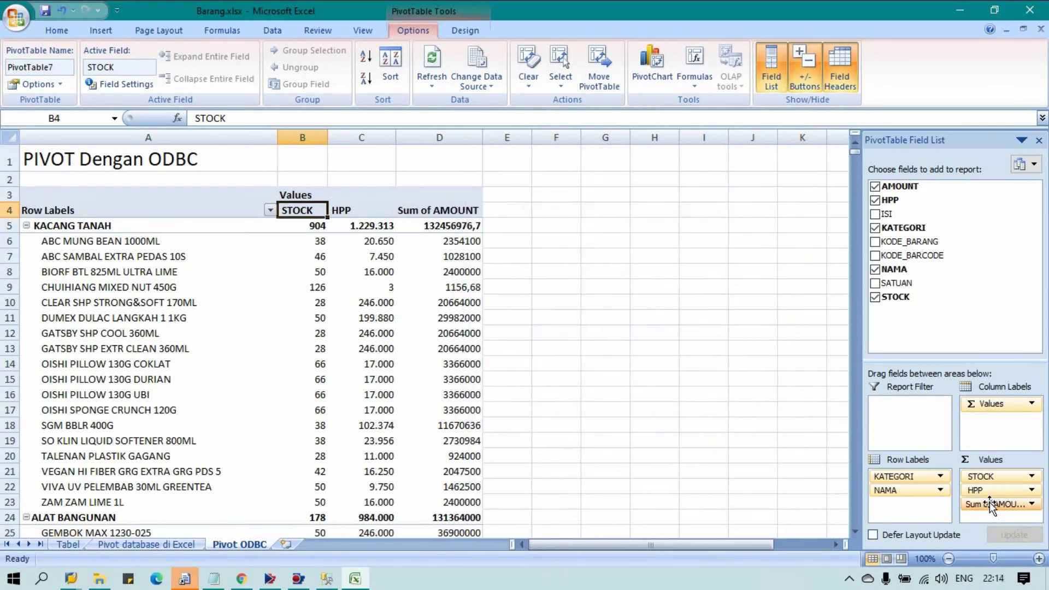
- Rename Sum of AMOUNT to 'AMOUNT' with 1000 Separator formatting and negatives shown in red
left_click(992, 504)
left_click(978, 485)
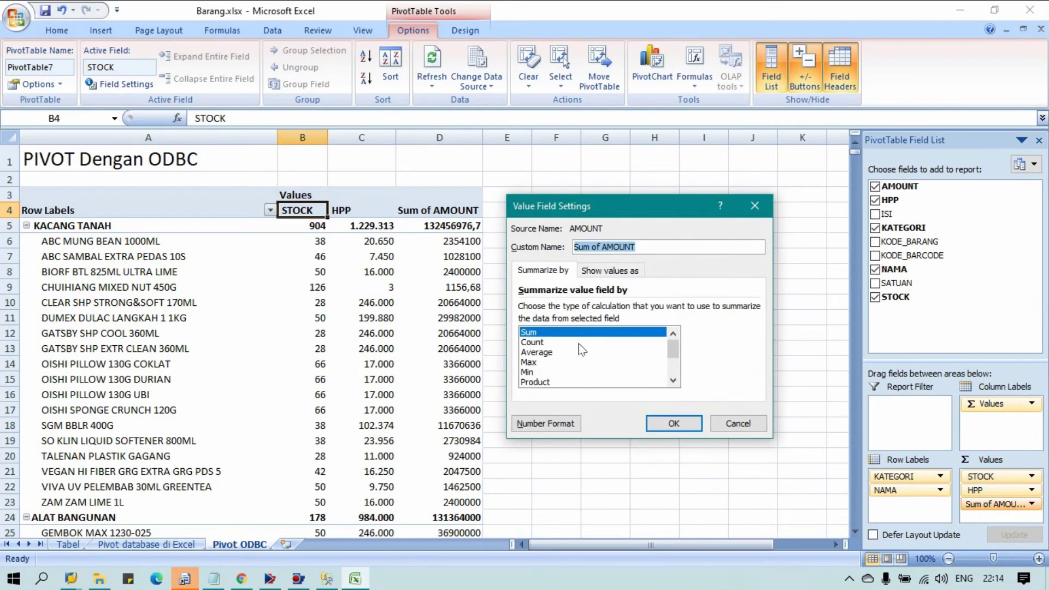
left_click_drag(603, 249, 399, 260)
key("BackSpace")
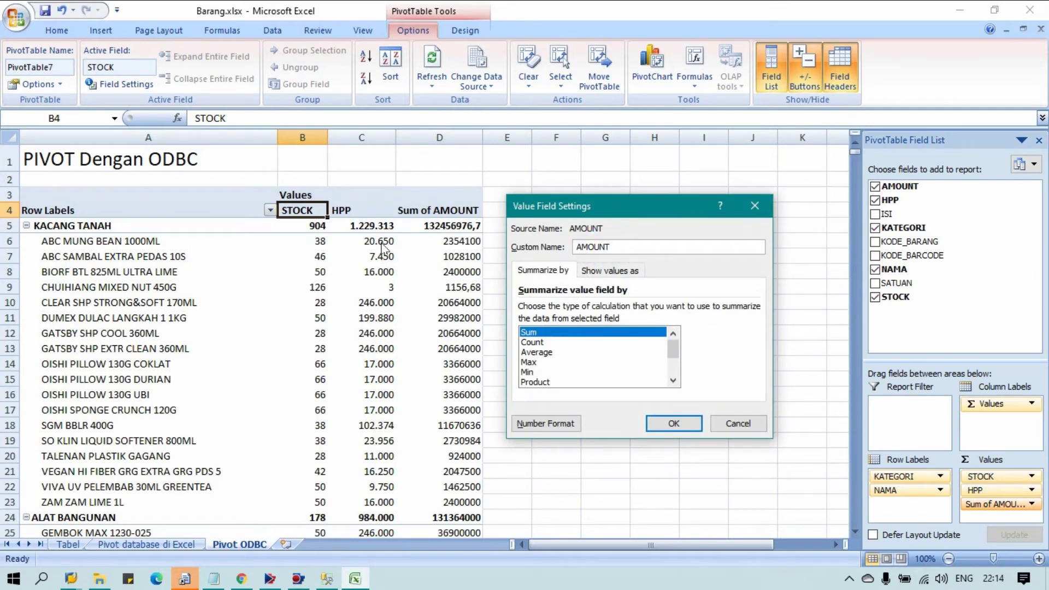
left_click(546, 424)
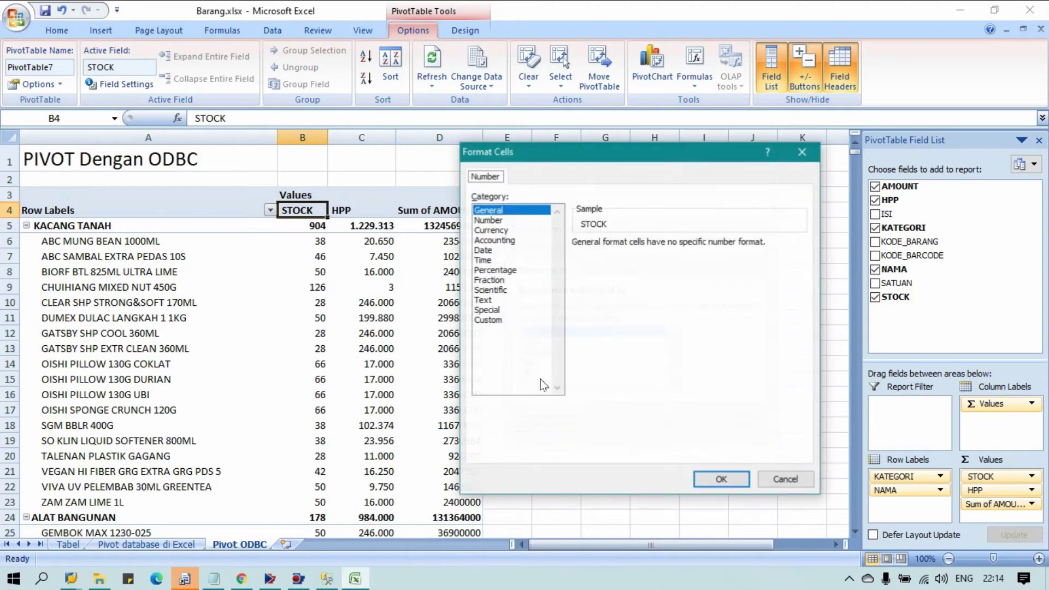
left_click(487, 219)
left_click(579, 262)
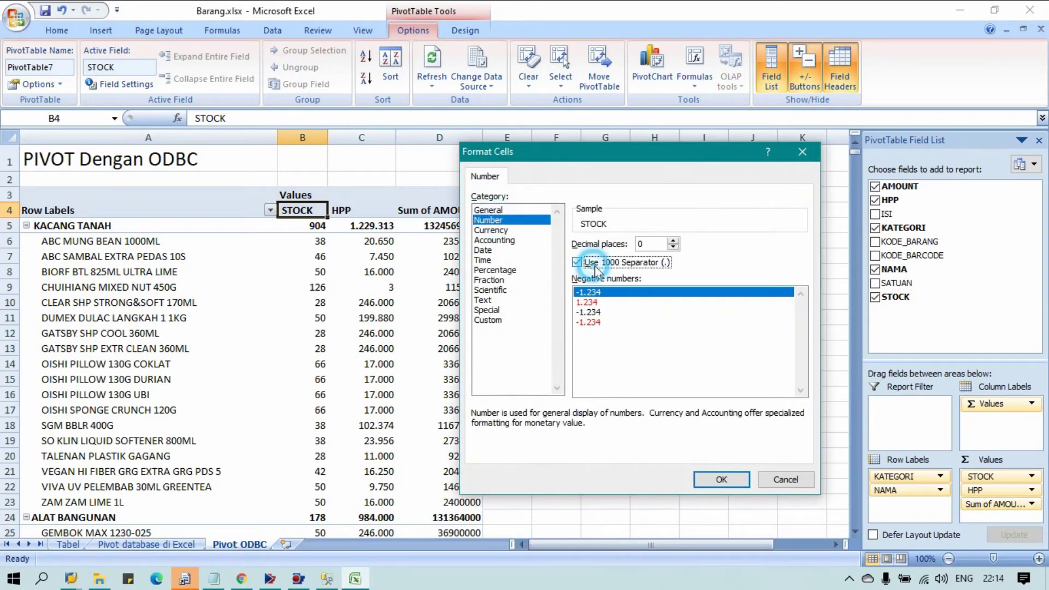
left_click(711, 476)
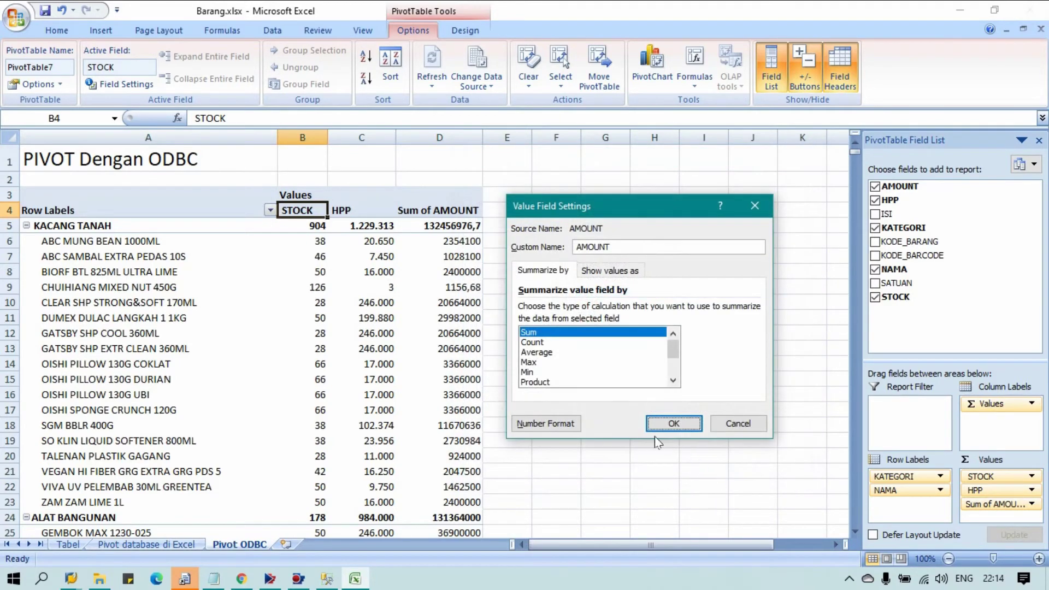
left_click(545, 423)
left_click(610, 323)
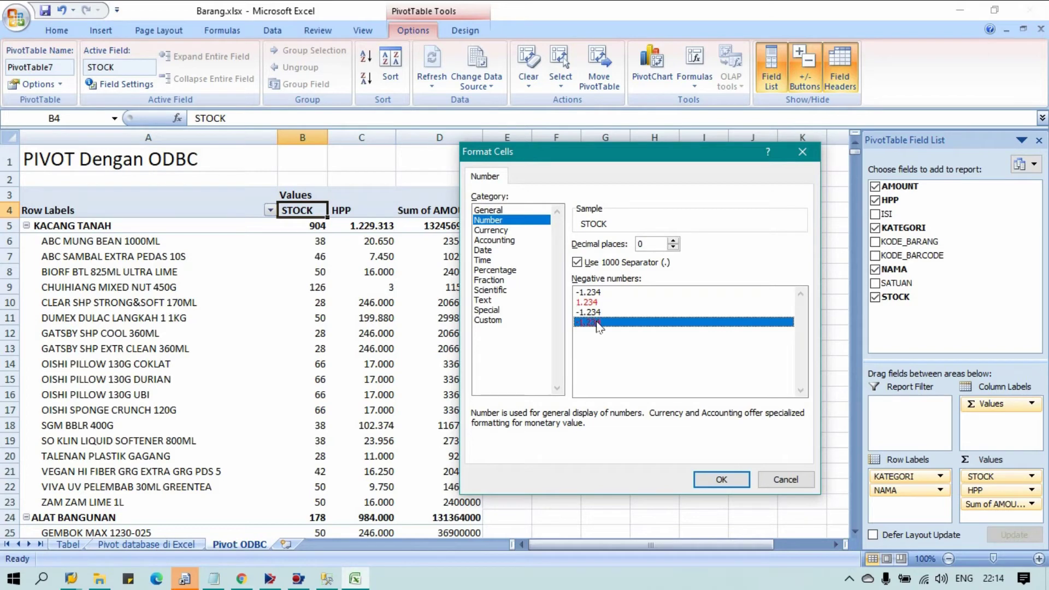
left_click(711, 479)
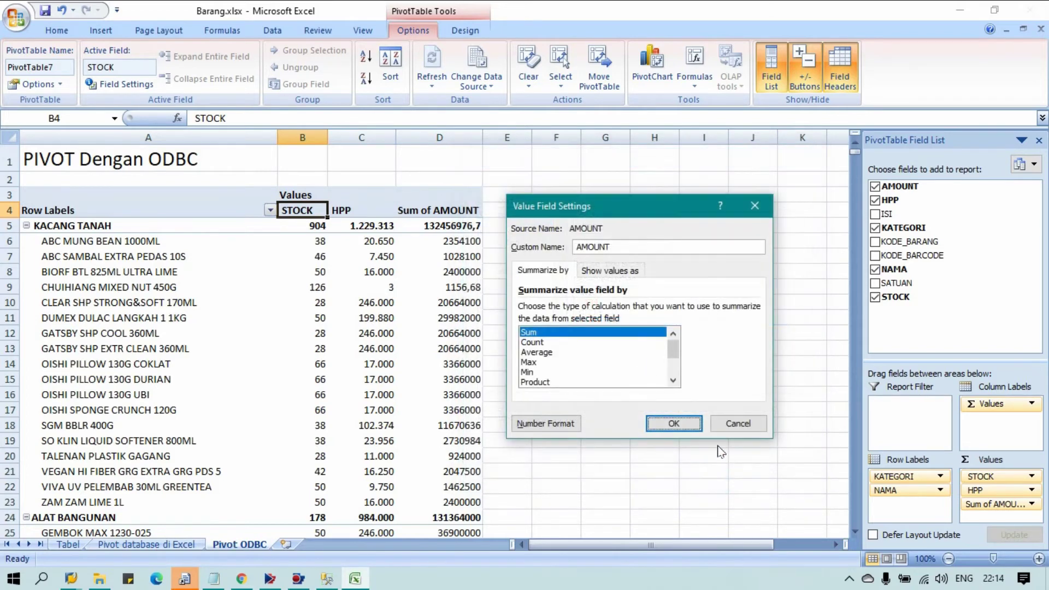
left_click(675, 424)
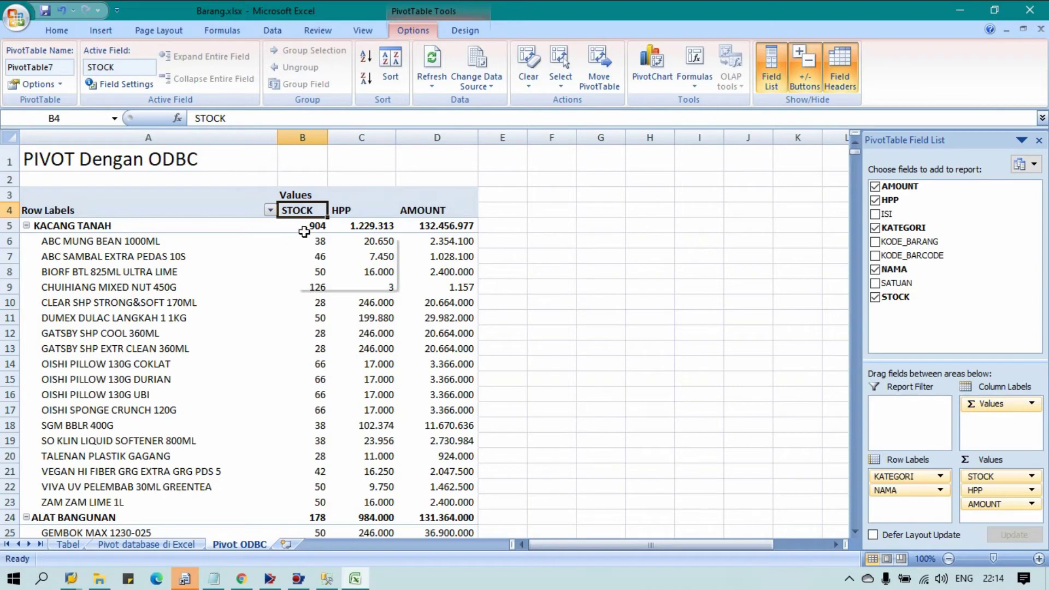
- Check the ALAT BANGUNAN STOCK, HPP and AMOUNT totals near the bottom of the pivot
scroll(294, 314, "down", 1)
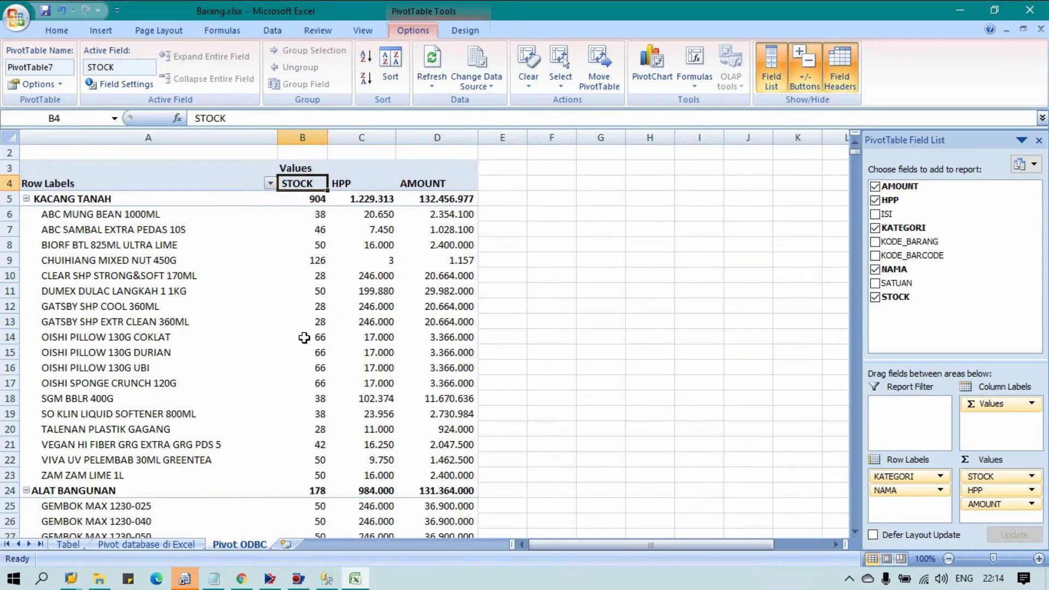
left_click(309, 495)
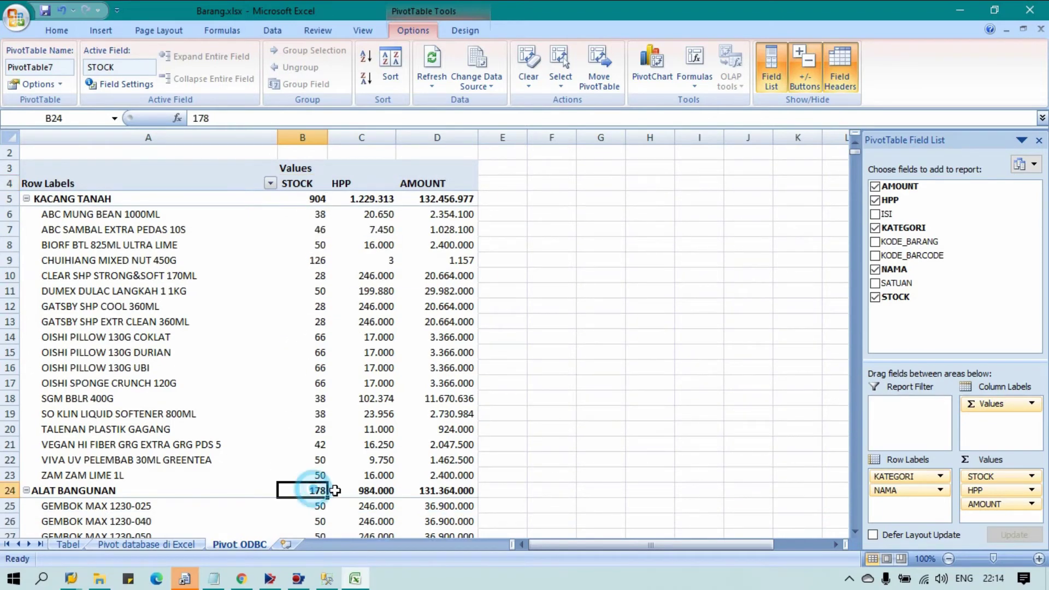
left_click(377, 492)
left_click(472, 493)
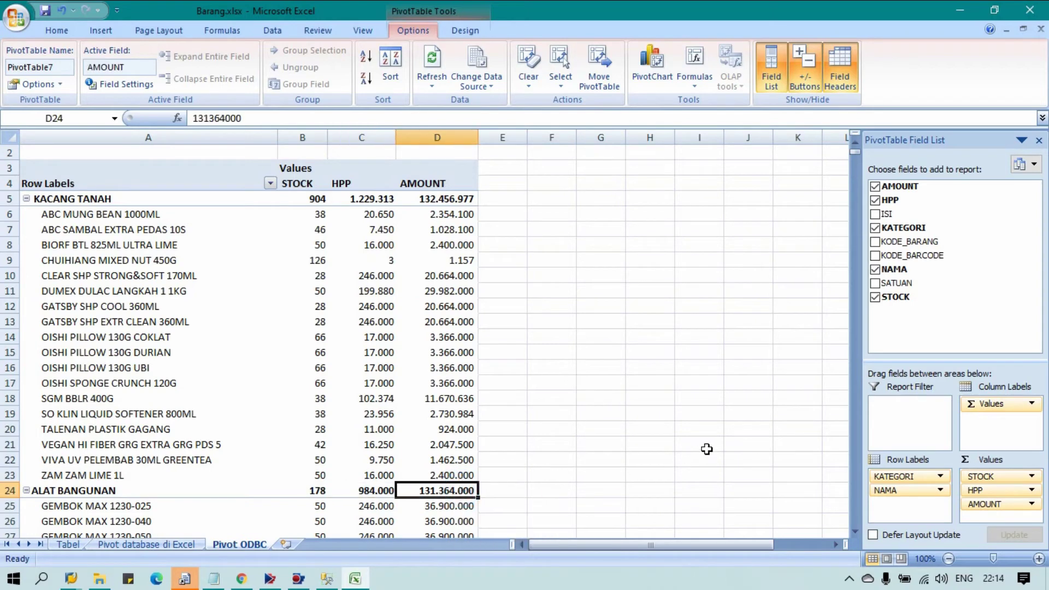
scroll(194, 306, "up", 1)
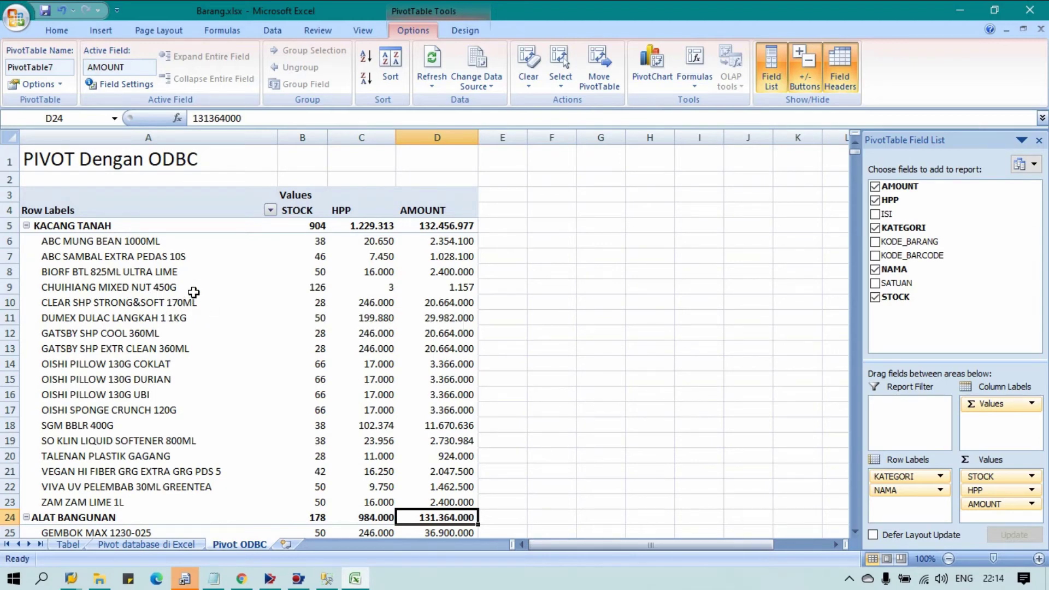
- Turn on Classic PivotTable layout in the PivotTable Options Display settings
right_click(194, 270)
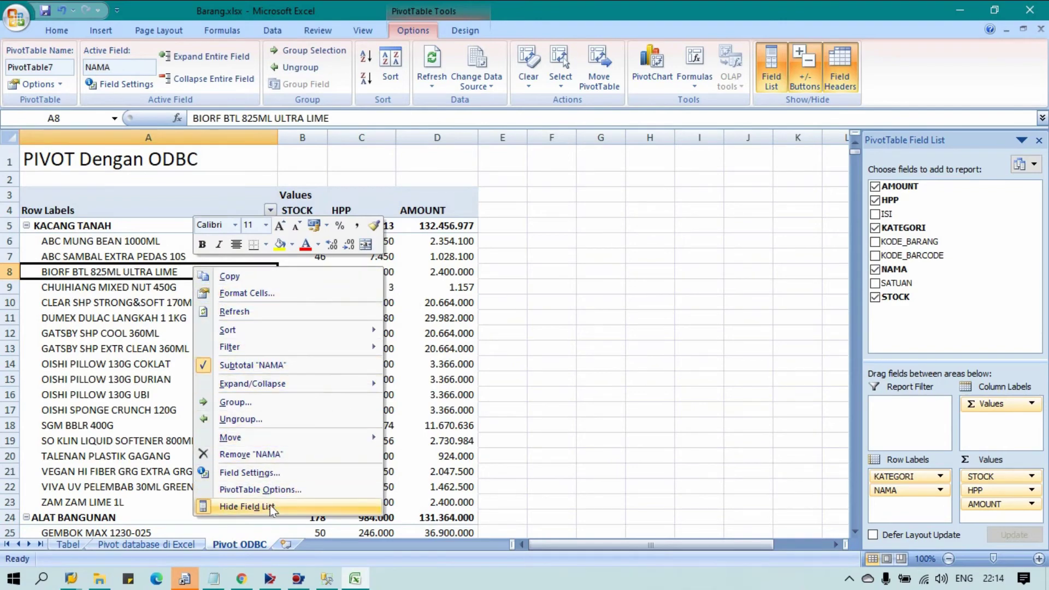
left_click(278, 489)
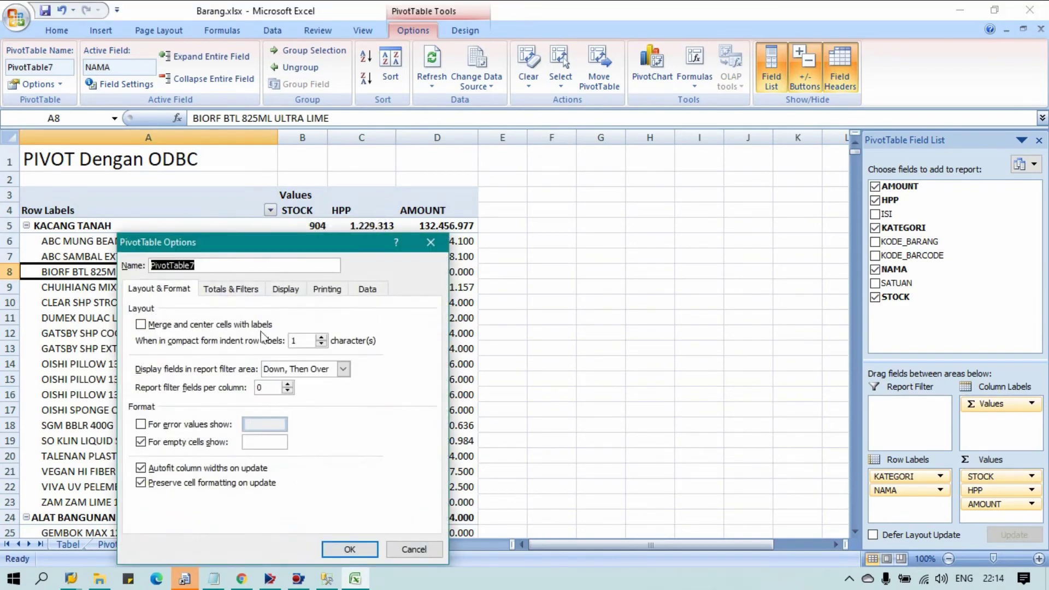
left_click(284, 295)
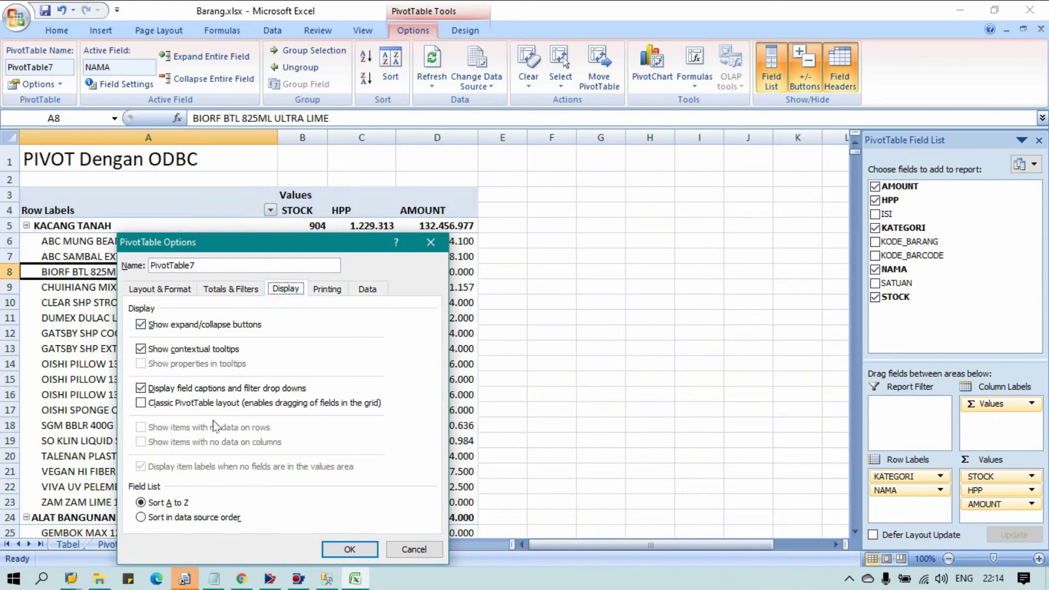
left_click(218, 402)
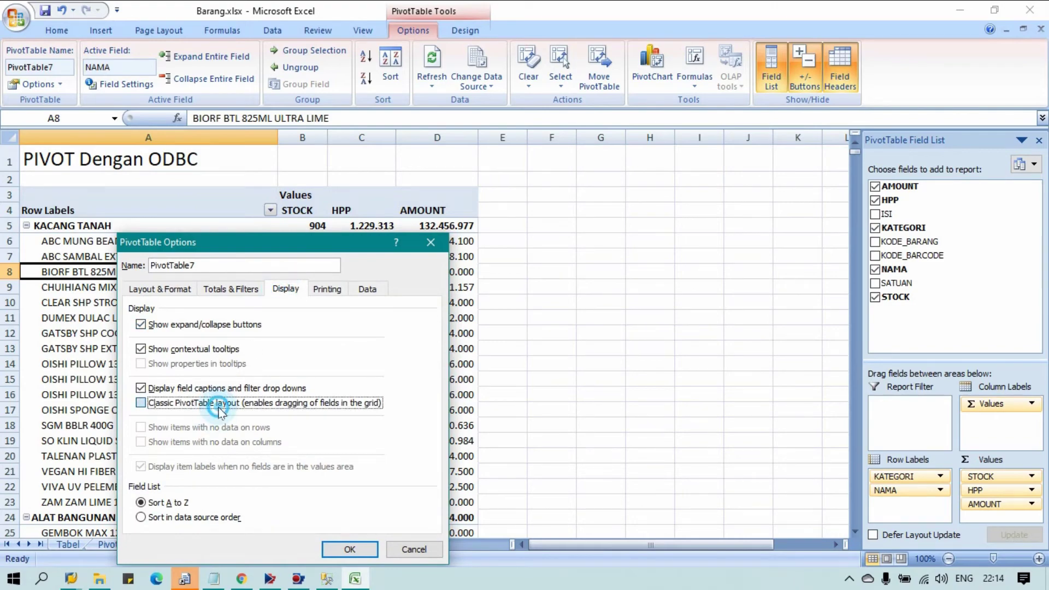
left_click(347, 550)
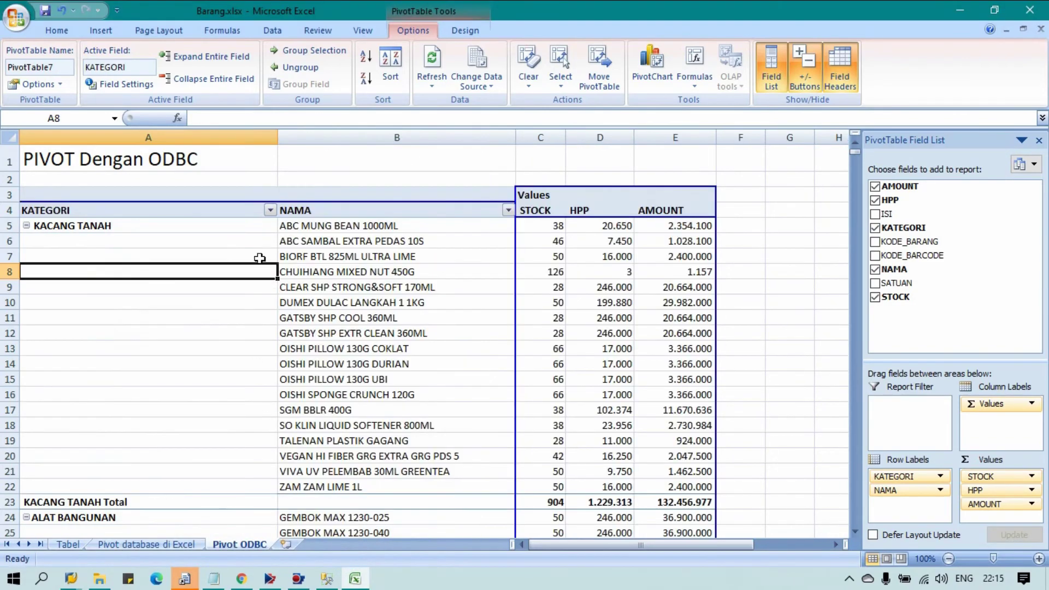
- Narrow column A to fit the categories and set KATEGORI subtotals to None
left_click_drag(278, 137, 170, 137)
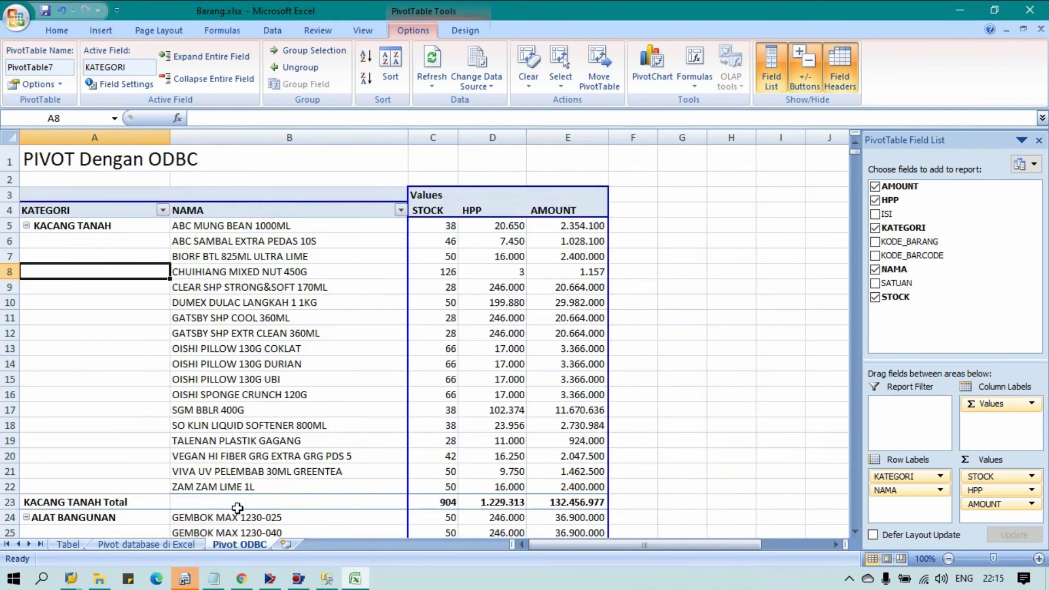
left_click(119, 502)
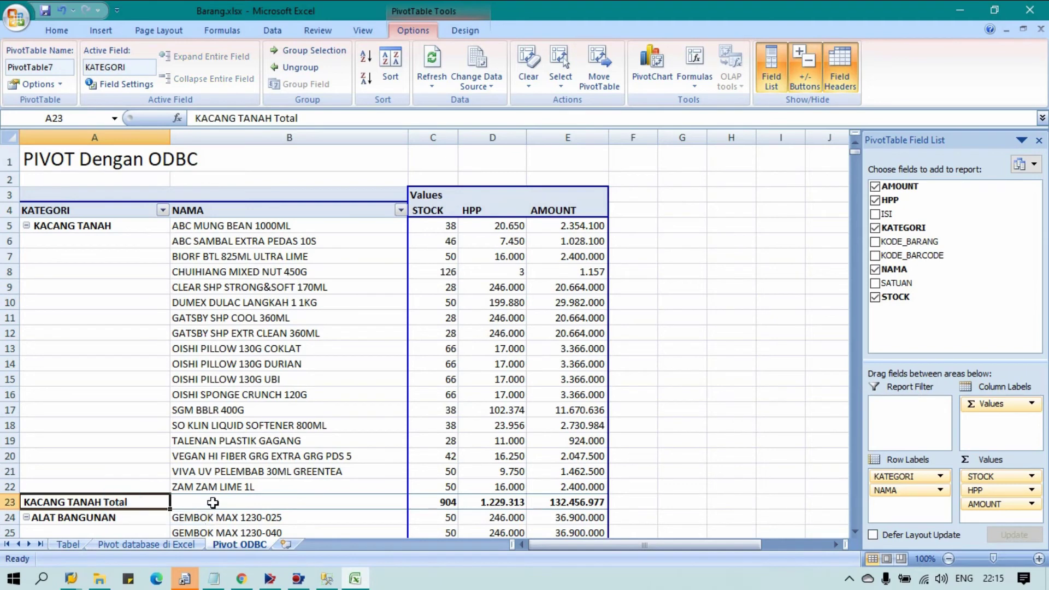
left_click(104, 215)
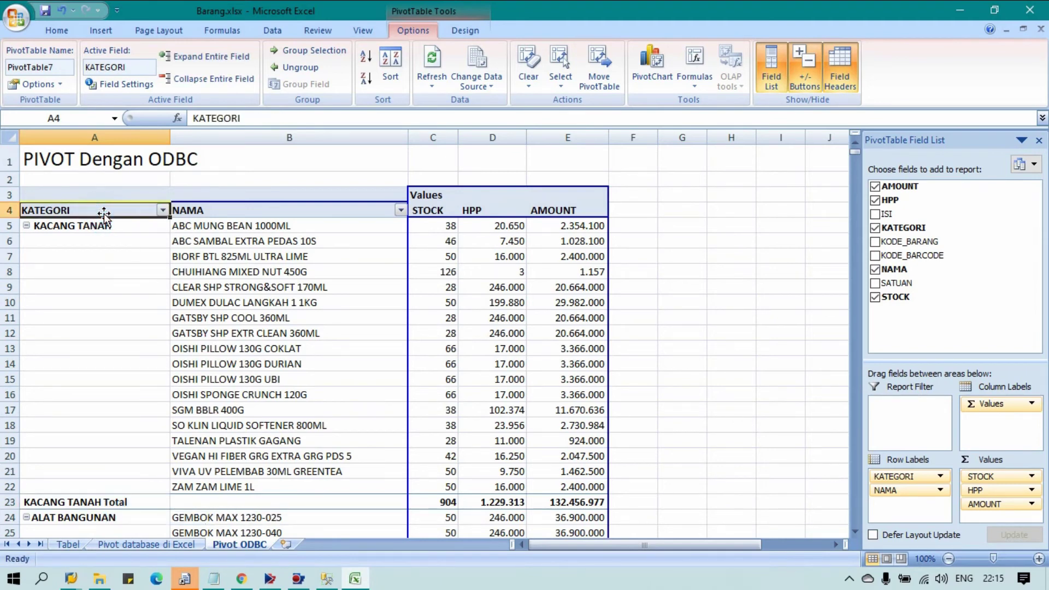
double_click(104, 215)
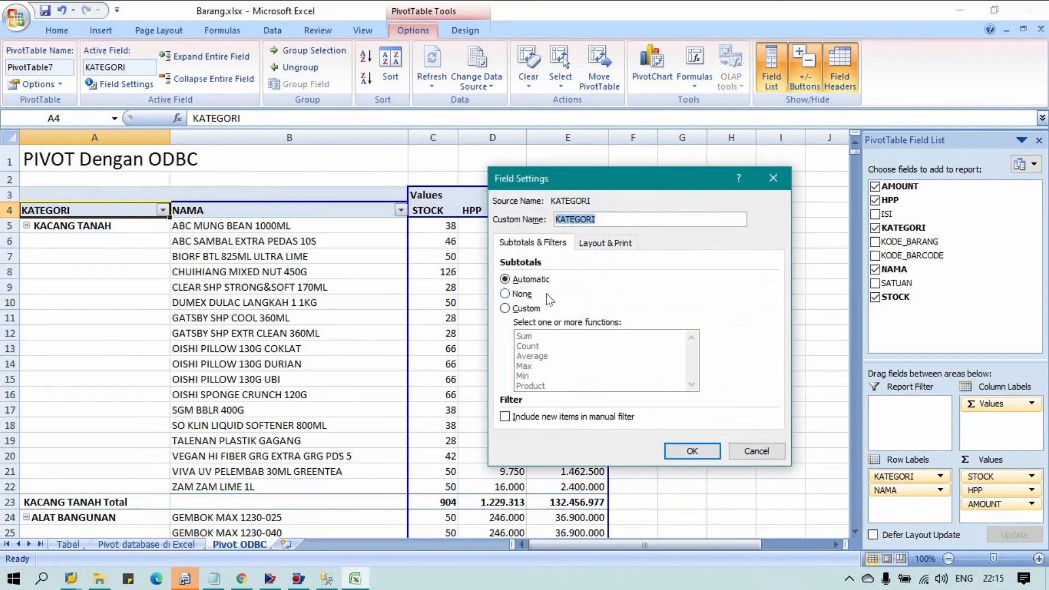
left_click(526, 295)
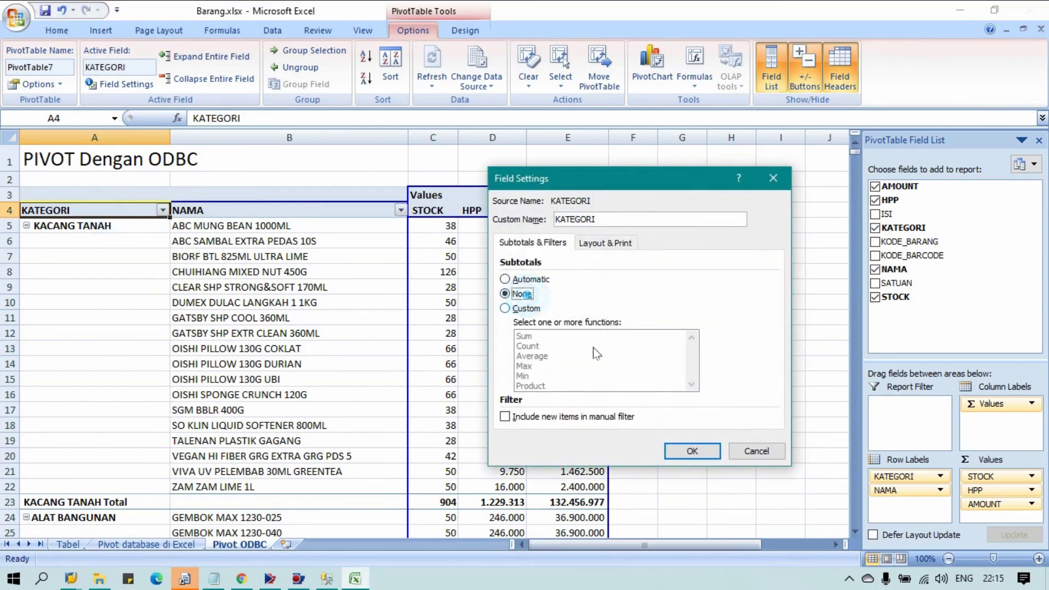
left_click(692, 451)
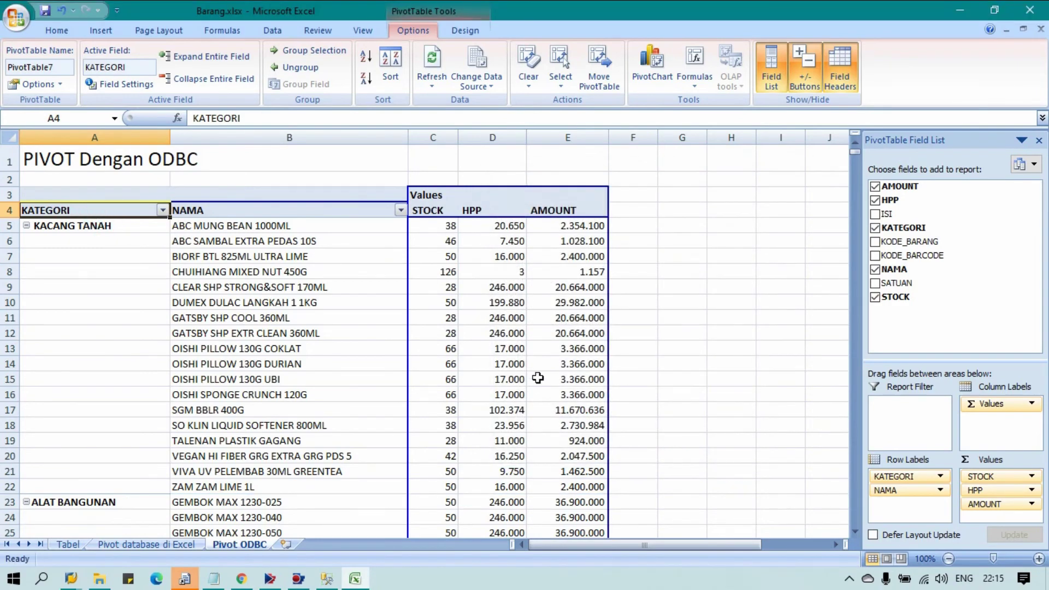
- Restore Automatic subtotals for KATEGORI so the category total rows return
double_click(82, 212)
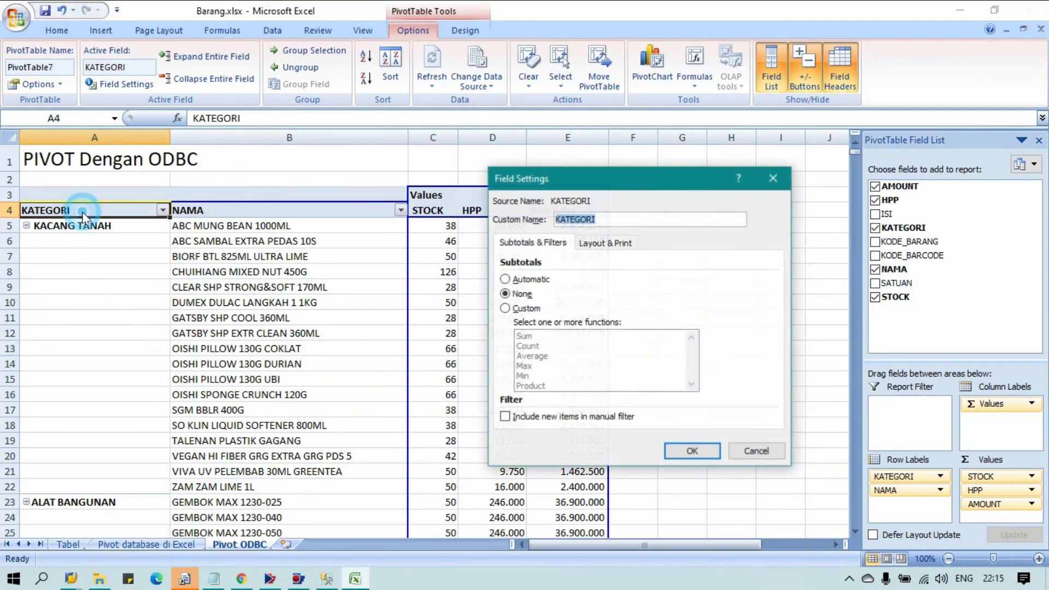
left_click(517, 279)
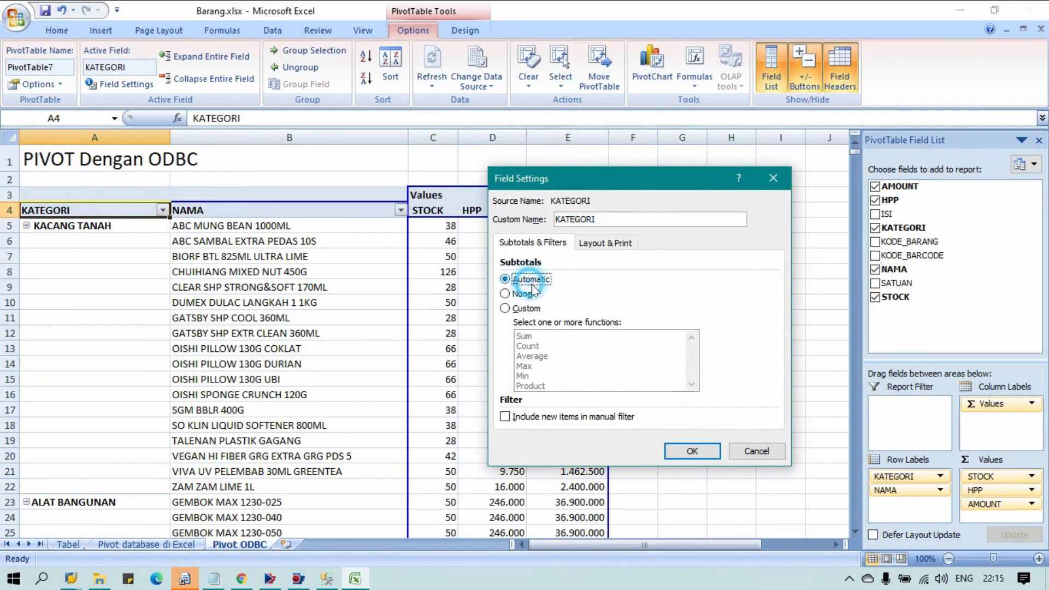
left_click(692, 451)
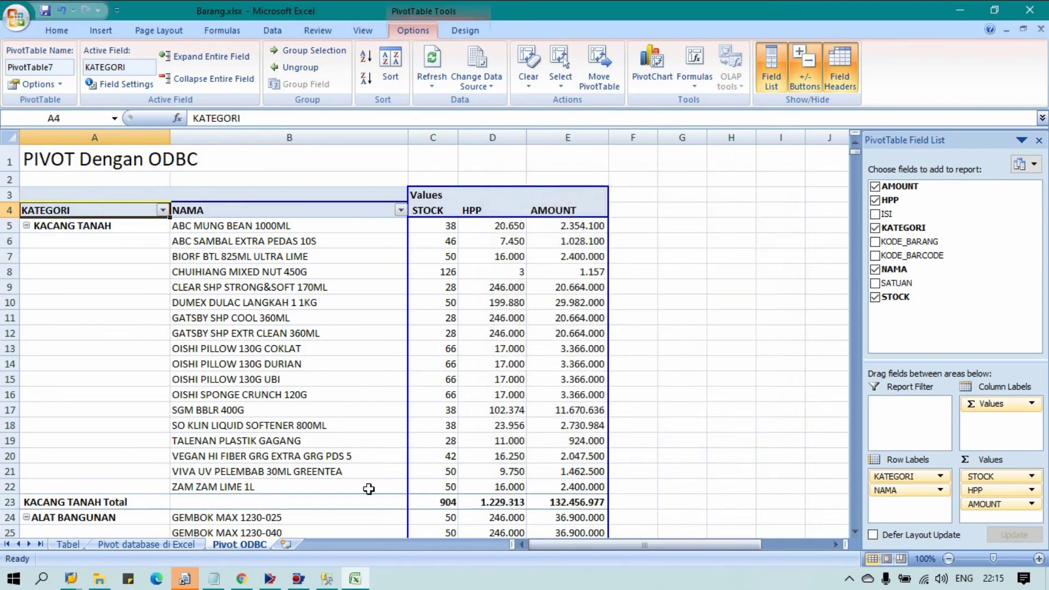
left_click(308, 318)
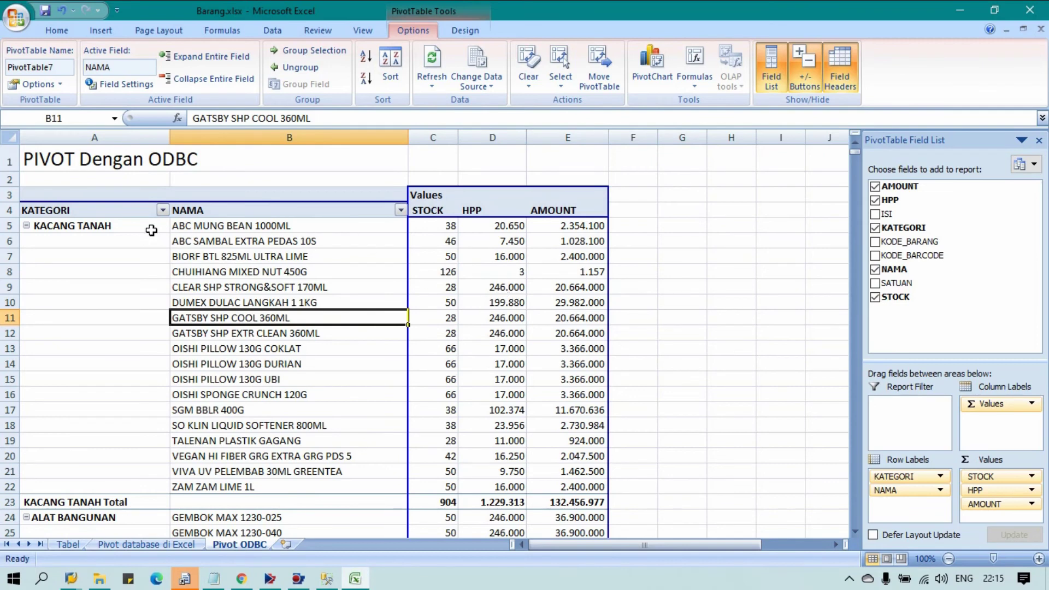
left_click(121, 212)
left_click(108, 195)
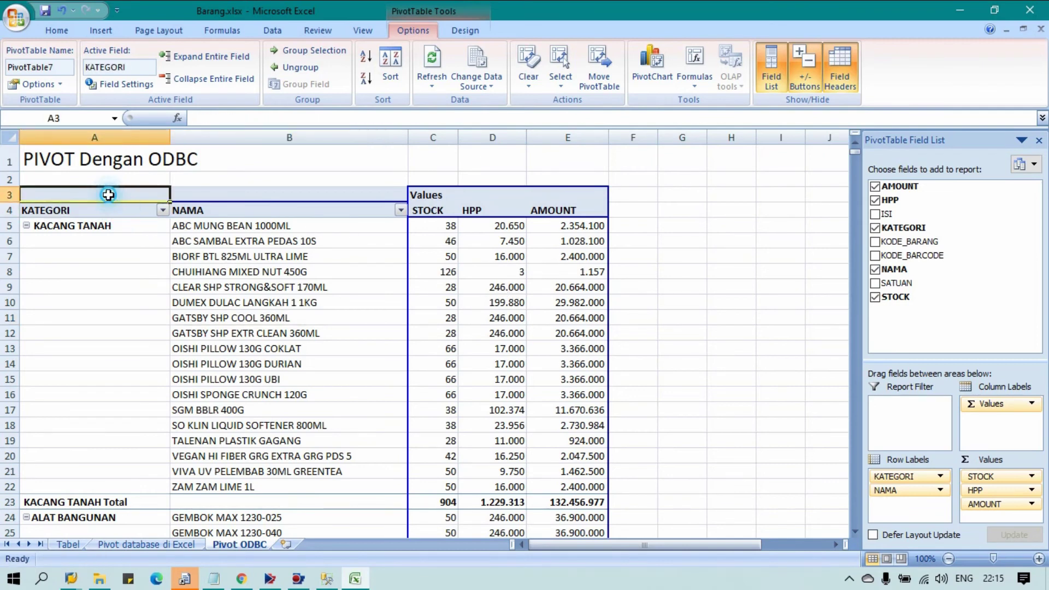
- Apply the light-blue Medium PivotTable style instead of the orange one tried first
left_click(465, 32)
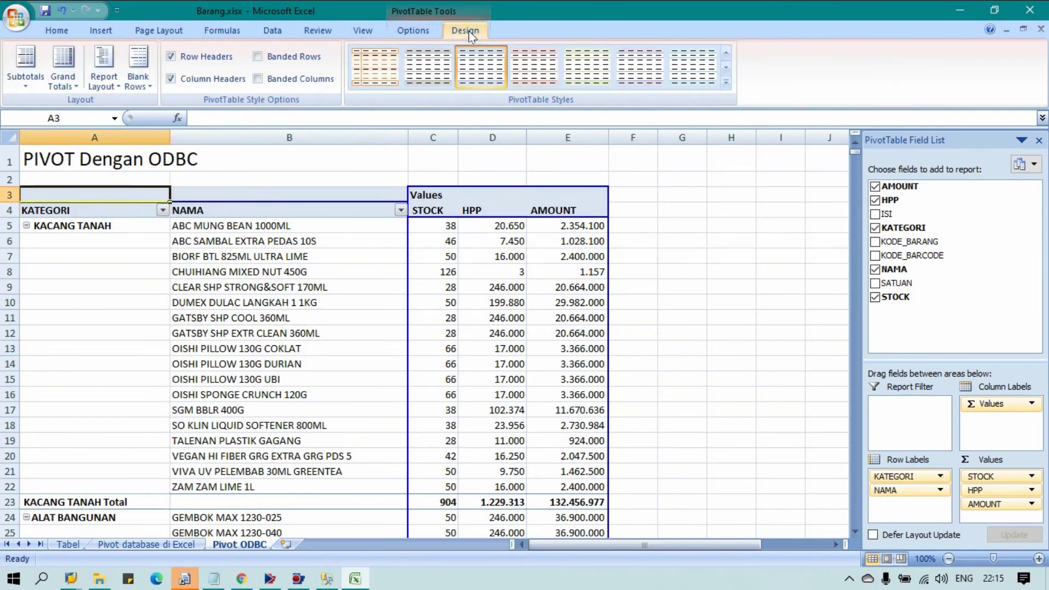
left_click(726, 82)
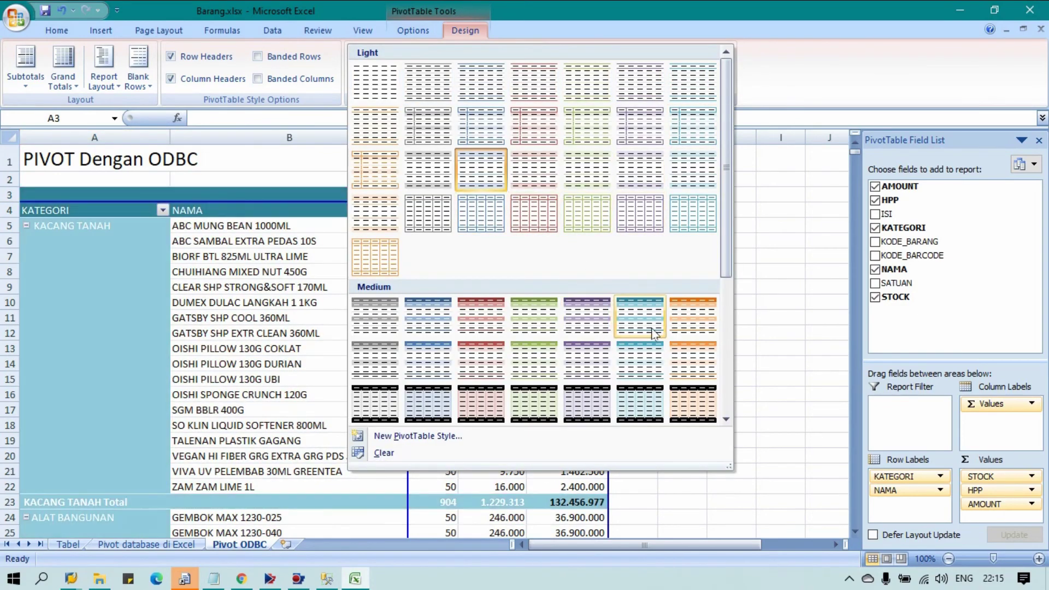
left_click(681, 326)
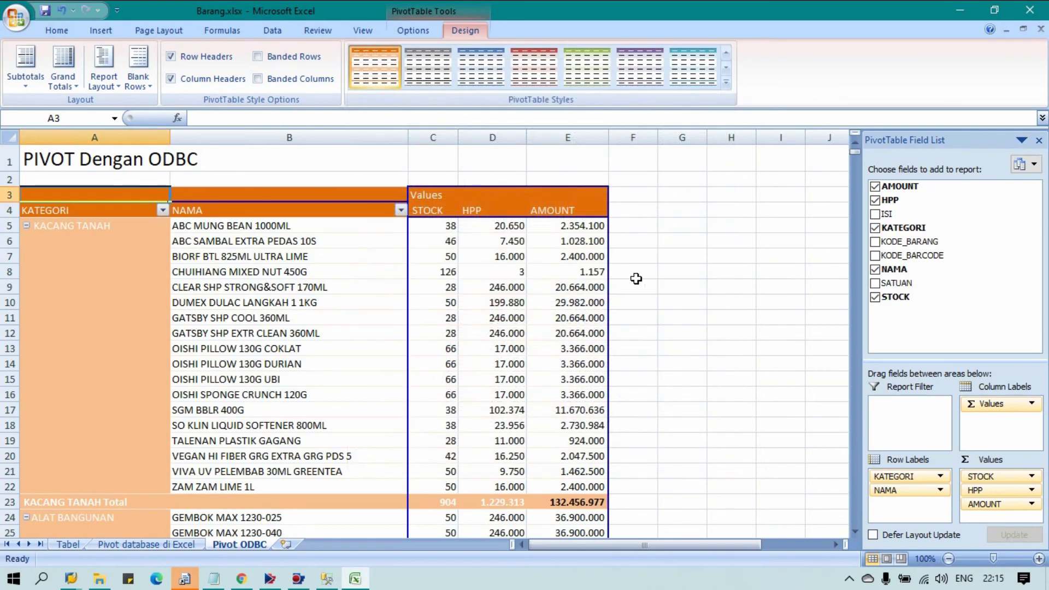
left_click(693, 67)
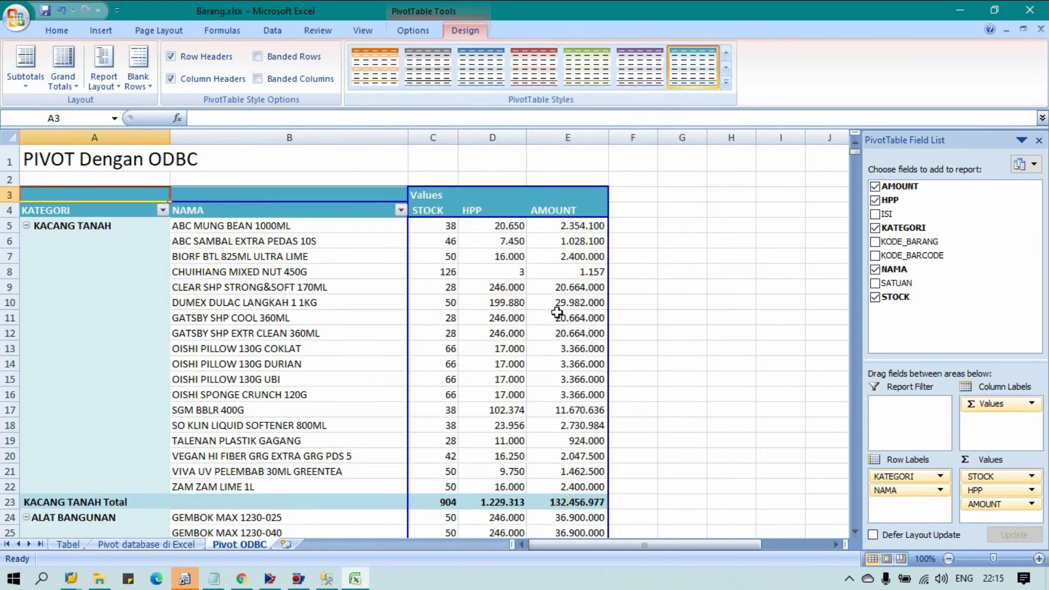
left_click(590, 328)
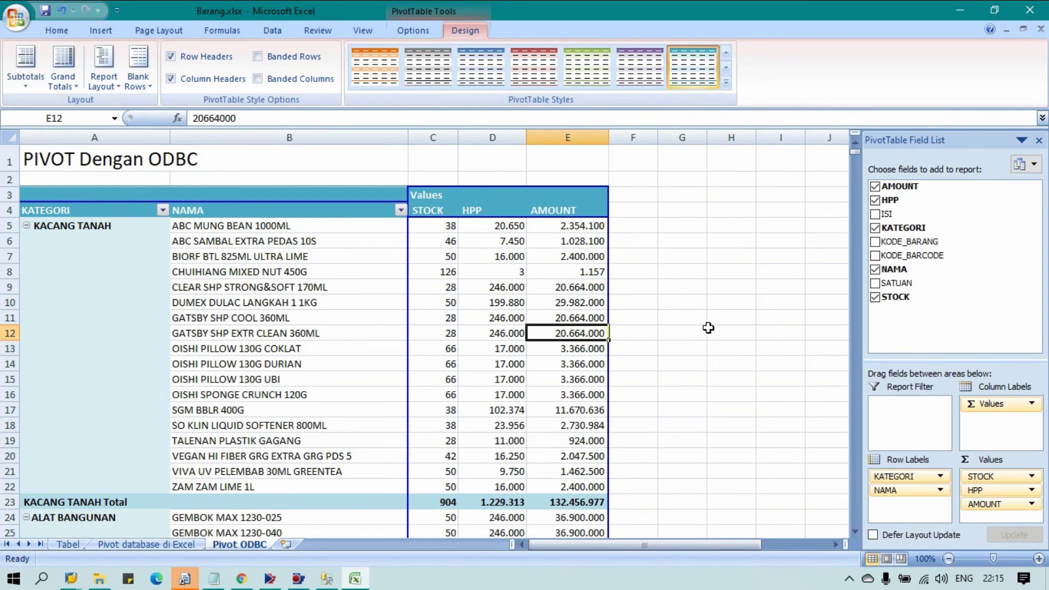